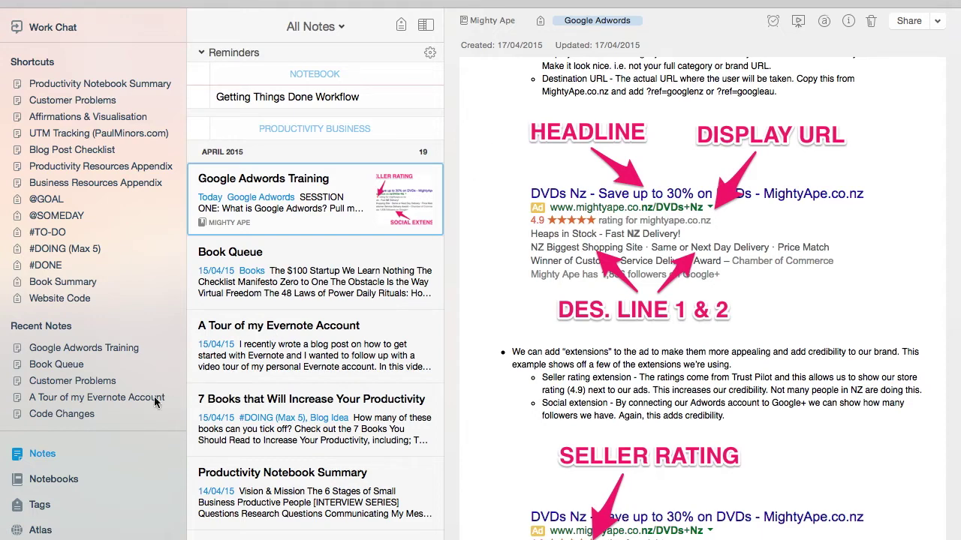
Open the Home notebook from the notebook list and look through its Flooring Measurements note
{"action": "left_click", "coordinate": [64, 479]}
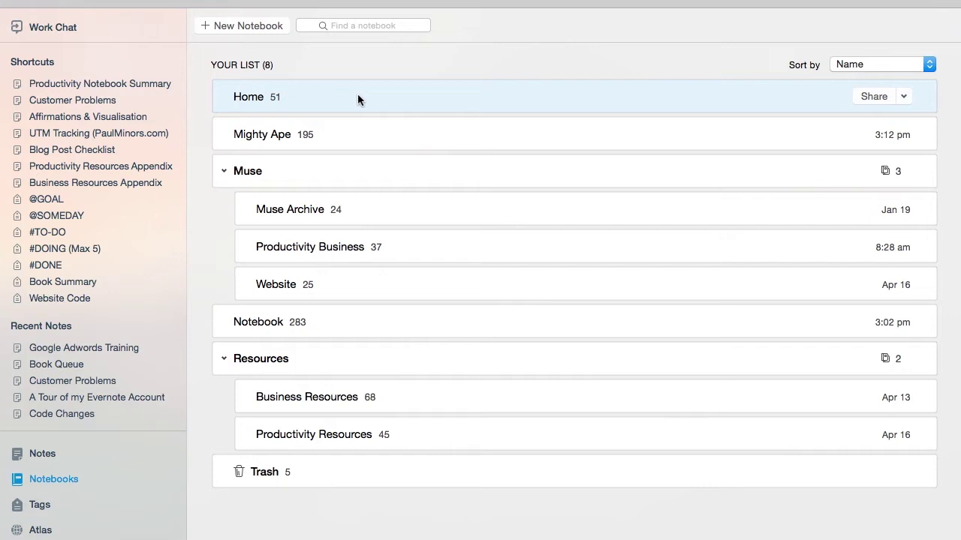
{"action": "left_click", "coordinate": [357, 95]}
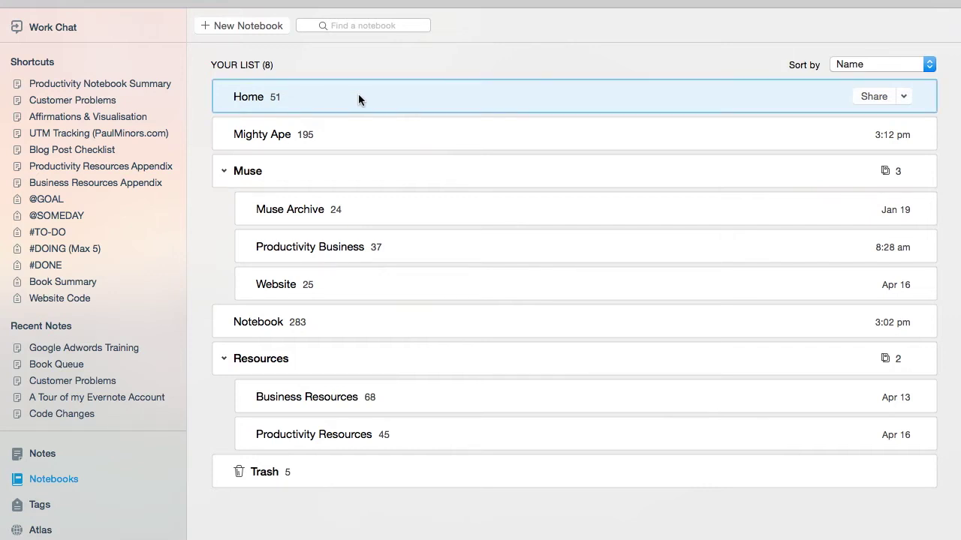
{"action": "key", "text": "Return"}
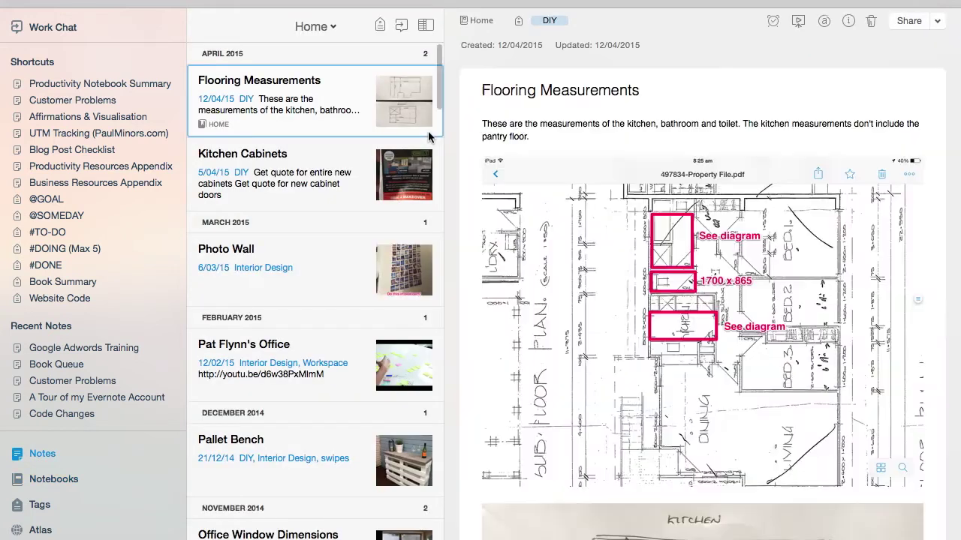
{"action": "scroll", "coordinate": [640, 264], "scroll_direction": "down", "scroll_amount": 2}
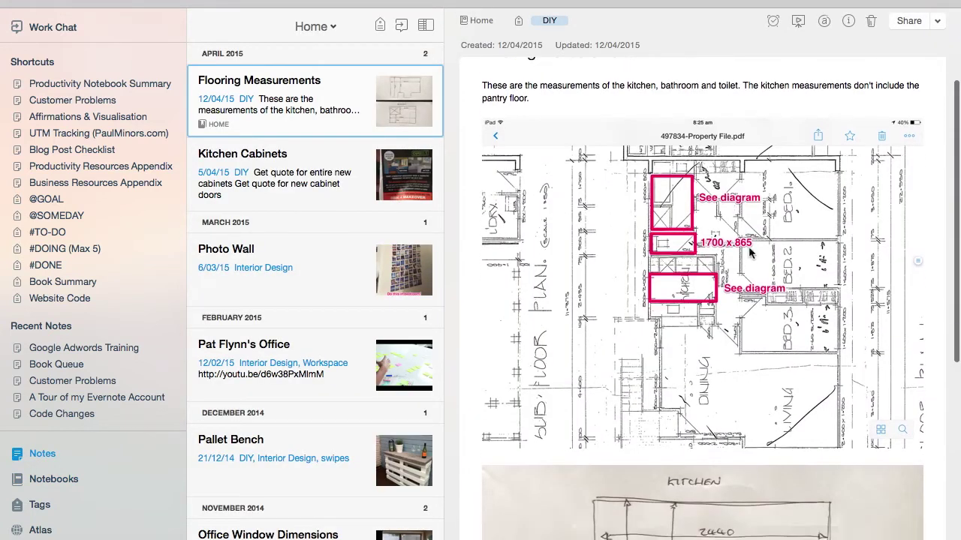
{"action": "scroll", "coordinate": [684, 280], "scroll_direction": "down", "scroll_amount": 8}
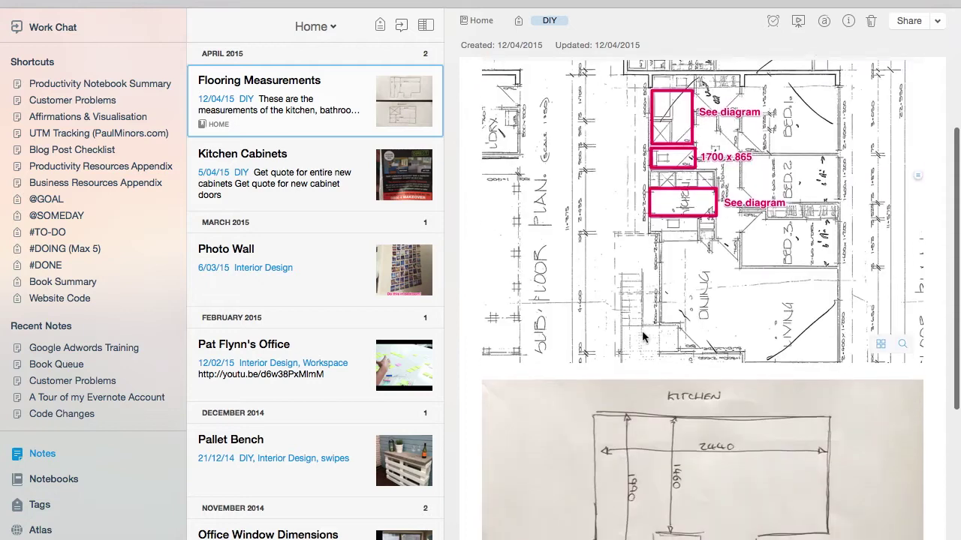
{"action": "scroll", "coordinate": [641, 338], "scroll_direction": "up", "scroll_amount": 7}
{"action": "scroll", "coordinate": [641, 337], "scroll_direction": "up", "scroll_amount": 3}
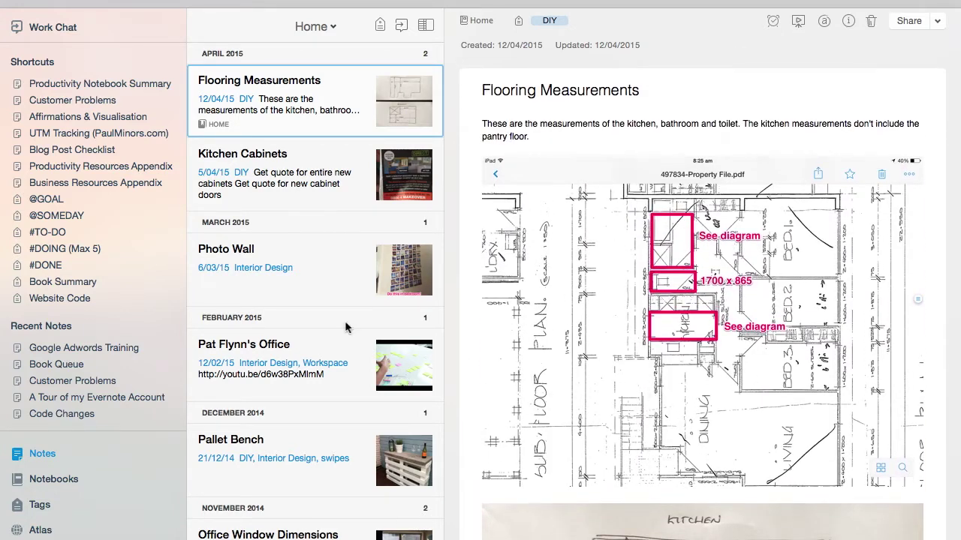
Go back to the notebook list and open the Muse stack to browse the notes it groups together
{"action": "key", "text": "super+alt+3"}
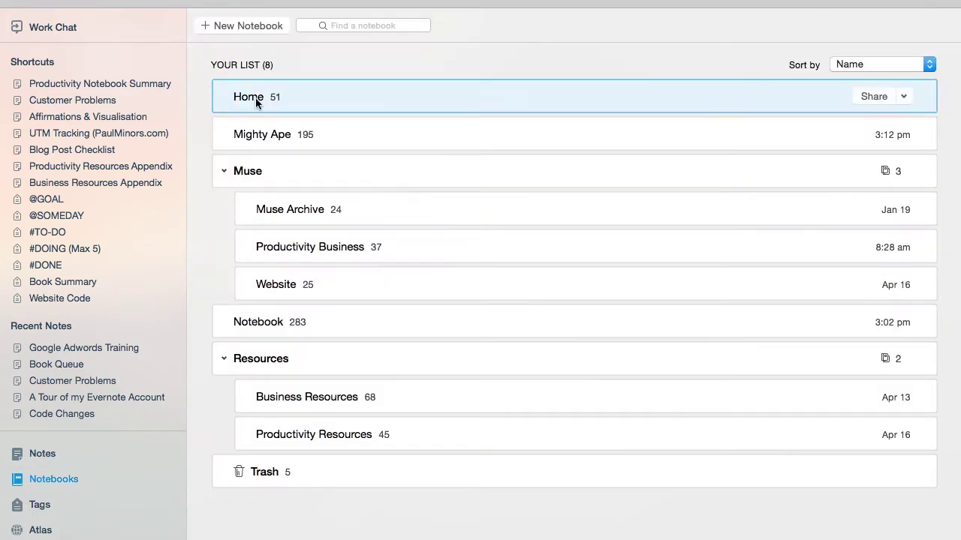
{"action": "left_click", "coordinate": [342, 143]}
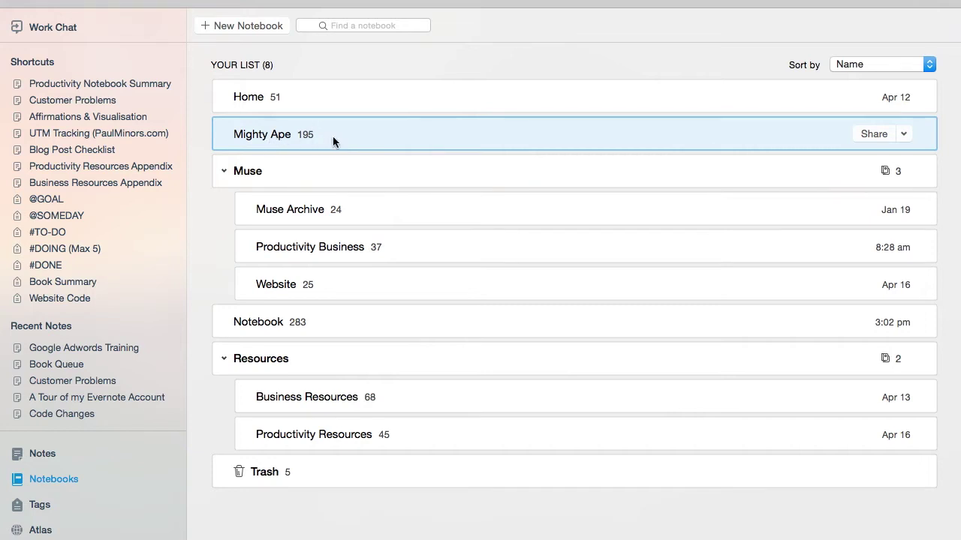
{"action": "left_click", "coordinate": [373, 175]}
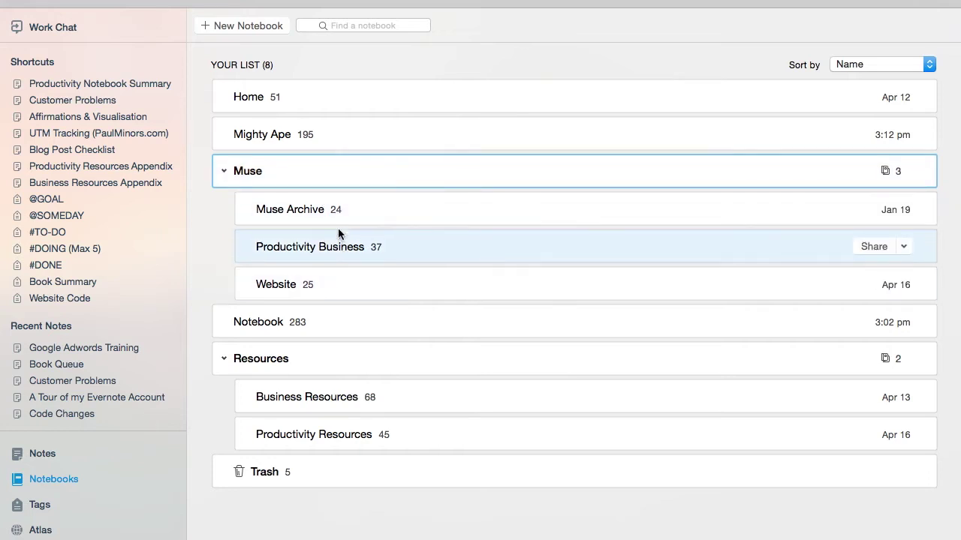
{"action": "left_click", "coordinate": [291, 171]}
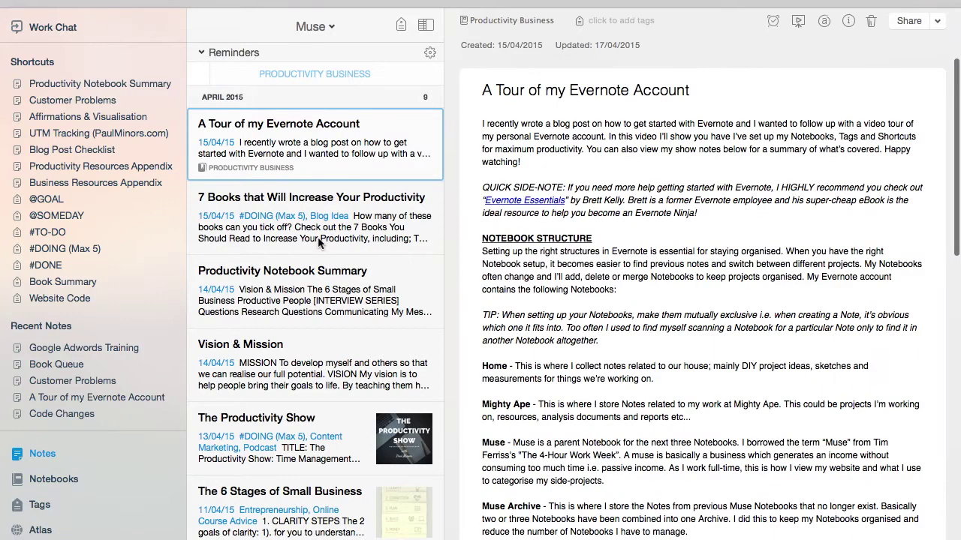
{"action": "scroll", "coordinate": [319, 243], "scroll_direction": "down", "scroll_amount": 3}
{"action": "scroll", "coordinate": [319, 242], "scroll_direction": "down", "scroll_amount": 15}
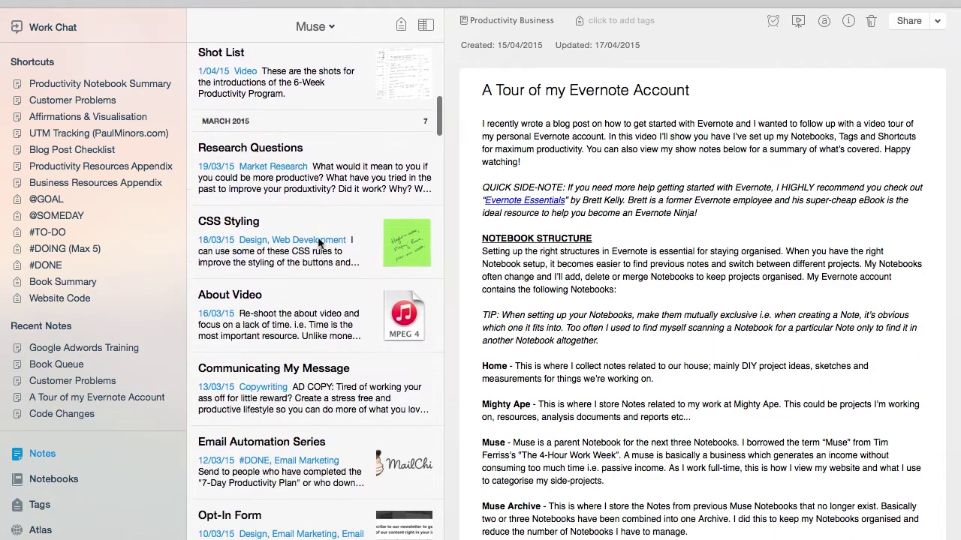
Return to the notebook list and select the Productivity Business and Website notebooks within the Muse stack
{"action": "left_click", "coordinate": [53, 479]}
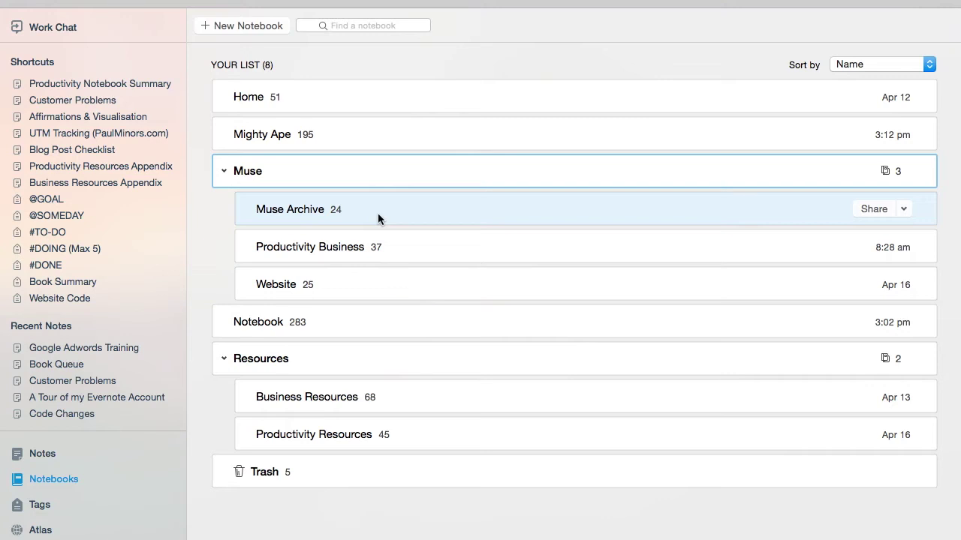
{"action": "left_click", "coordinate": [378, 248]}
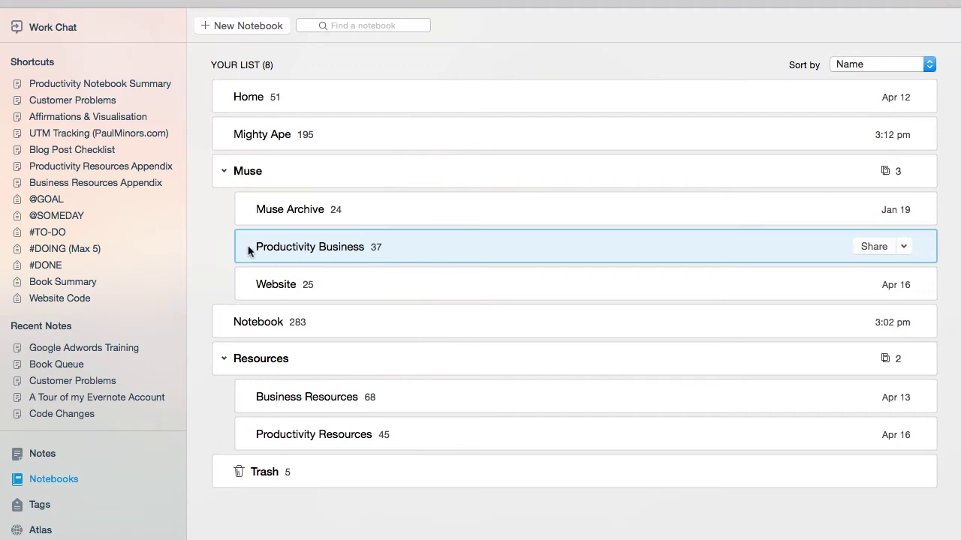
{"action": "left_click", "coordinate": [368, 286]}
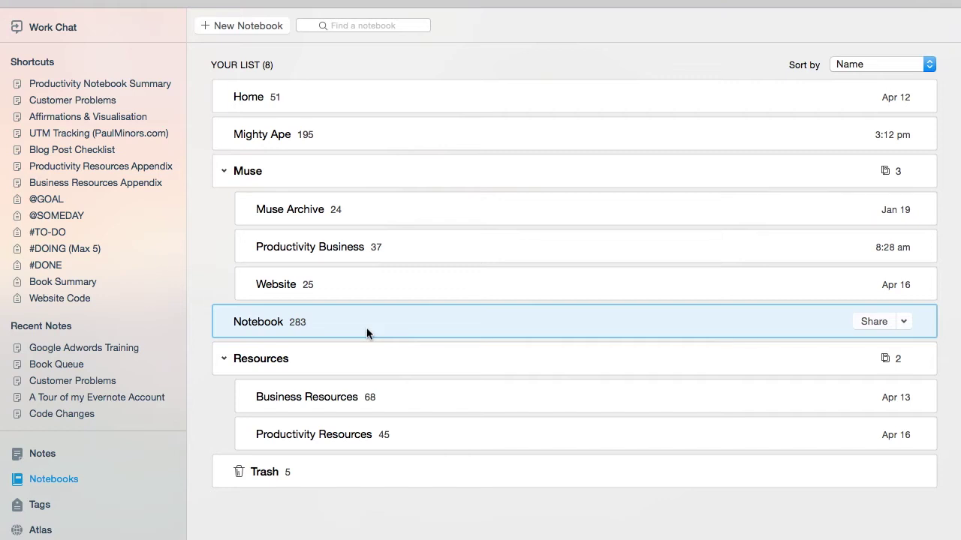
Open the general notebook called Notebook and read through its Knee Exercises note
{"action": "left_click", "coordinate": [378, 329]}
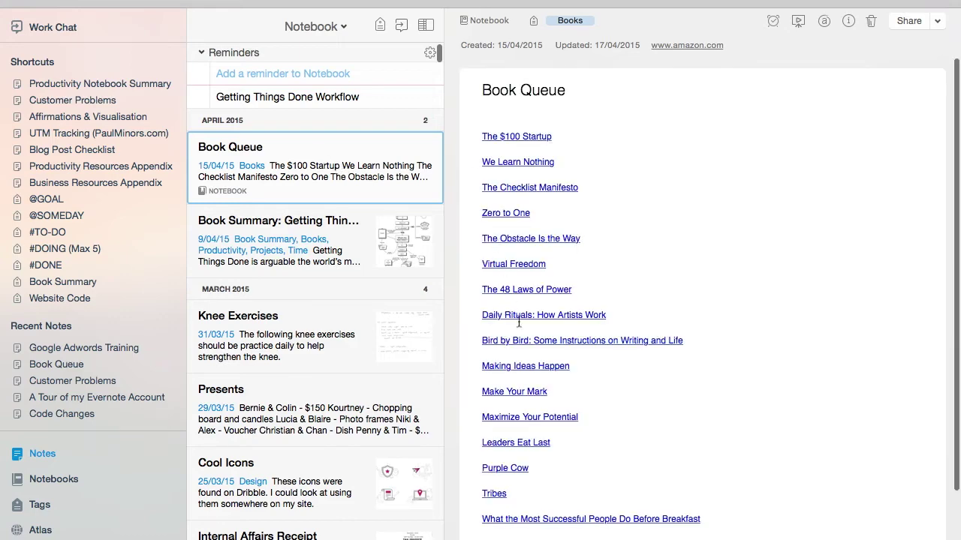
{"action": "scroll", "coordinate": [351, 307], "scroll_direction": "down", "scroll_amount": 5}
{"action": "left_click", "coordinate": [334, 241]}
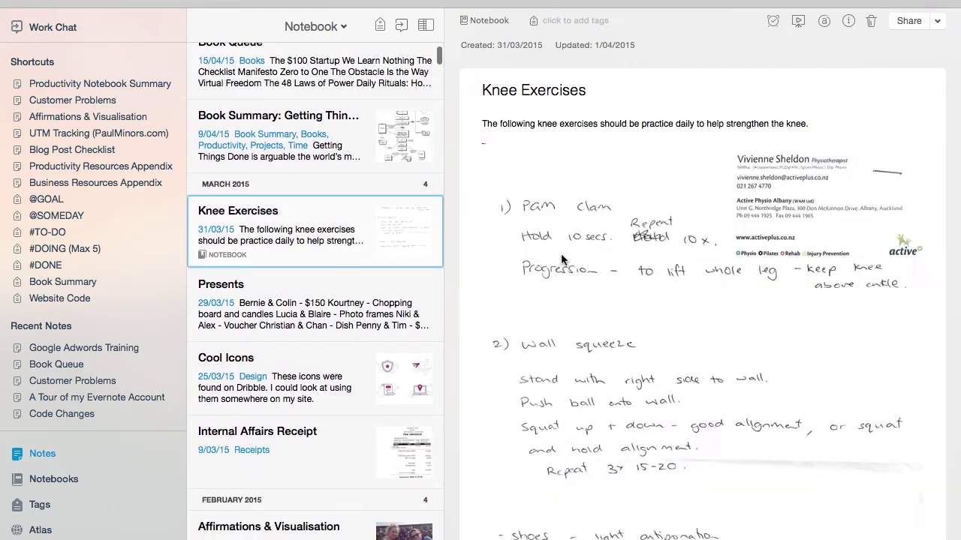
{"action": "scroll", "coordinate": [570, 286], "scroll_direction": "down", "scroll_amount": 3}
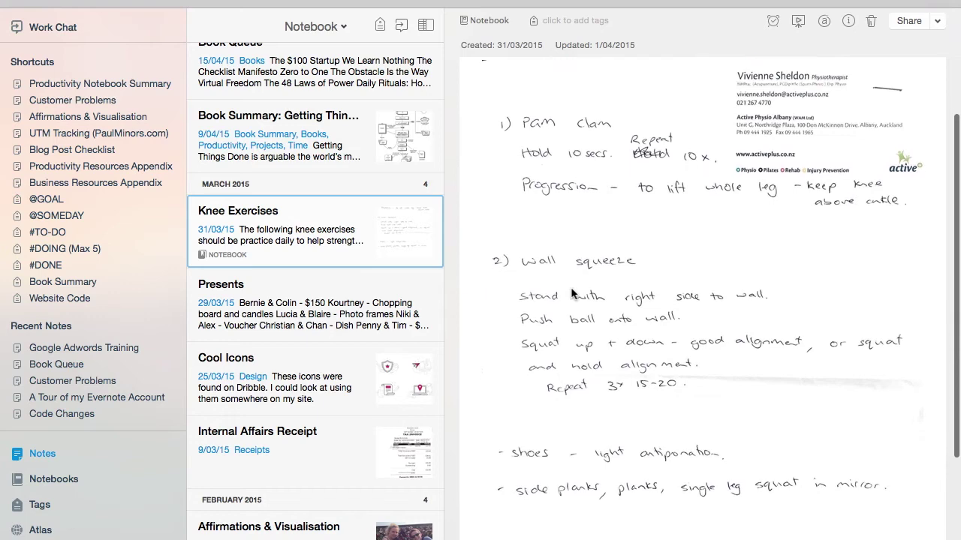
{"action": "scroll", "coordinate": [334, 295], "scroll_direction": "down", "scroll_amount": 6}
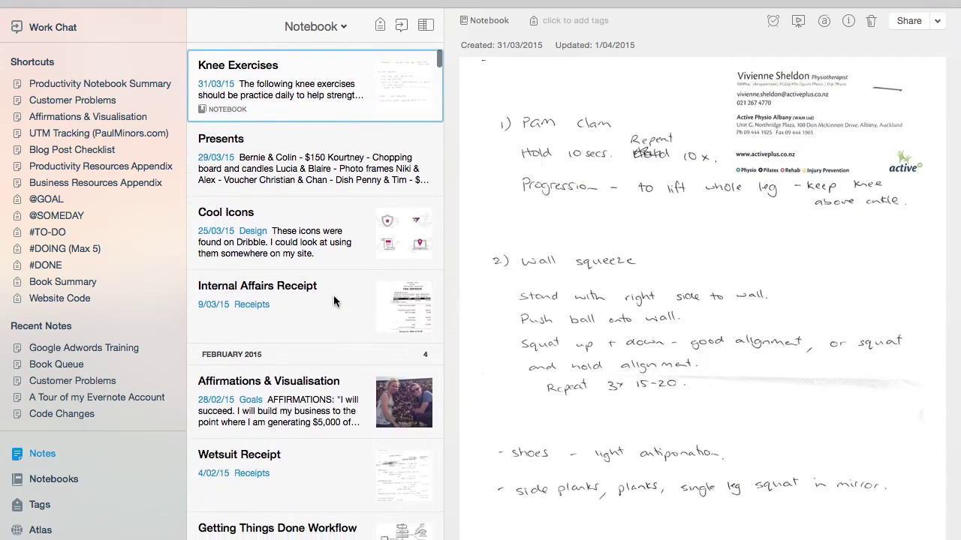
View the Cool Icons note and skim the surrounding notes in the same notebook
{"action": "scroll", "coordinate": [333, 295], "scroll_direction": "down", "scroll_amount": 2}
{"action": "left_click", "coordinate": [335, 219]}
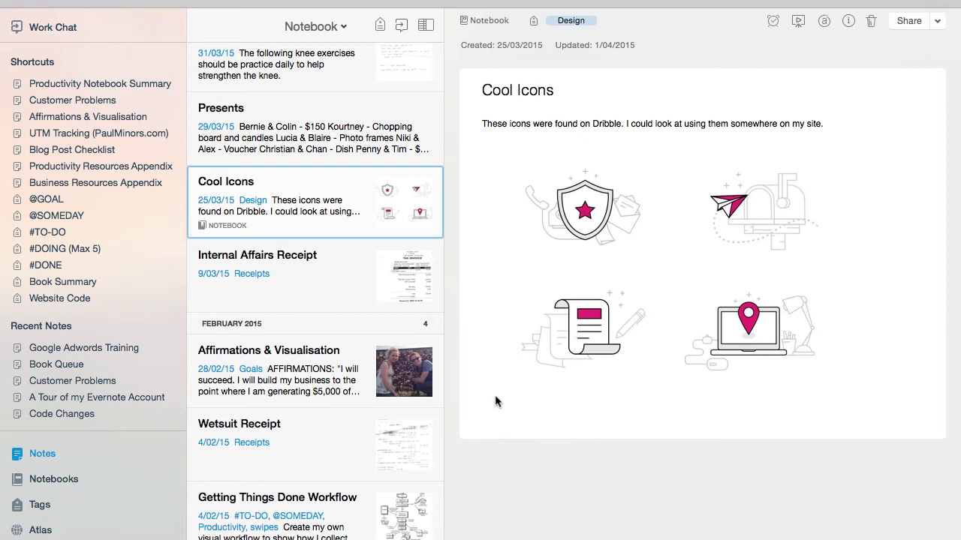
{"action": "scroll", "coordinate": [354, 291], "scroll_direction": "down", "scroll_amount": 10}
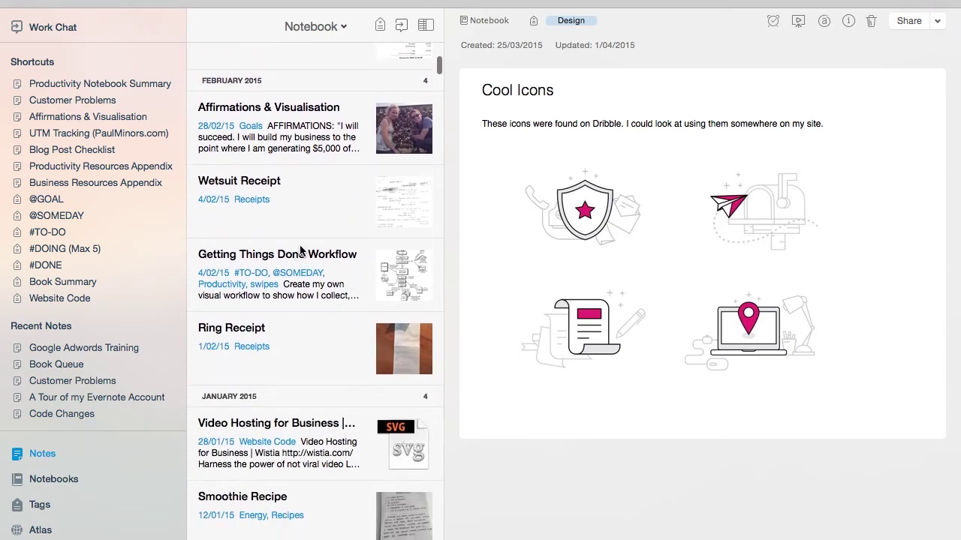
{"action": "scroll", "coordinate": [300, 250], "scroll_direction": "up", "scroll_amount": 10}
{"action": "scroll", "coordinate": [297, 252], "scroll_direction": "up", "scroll_amount": 6}
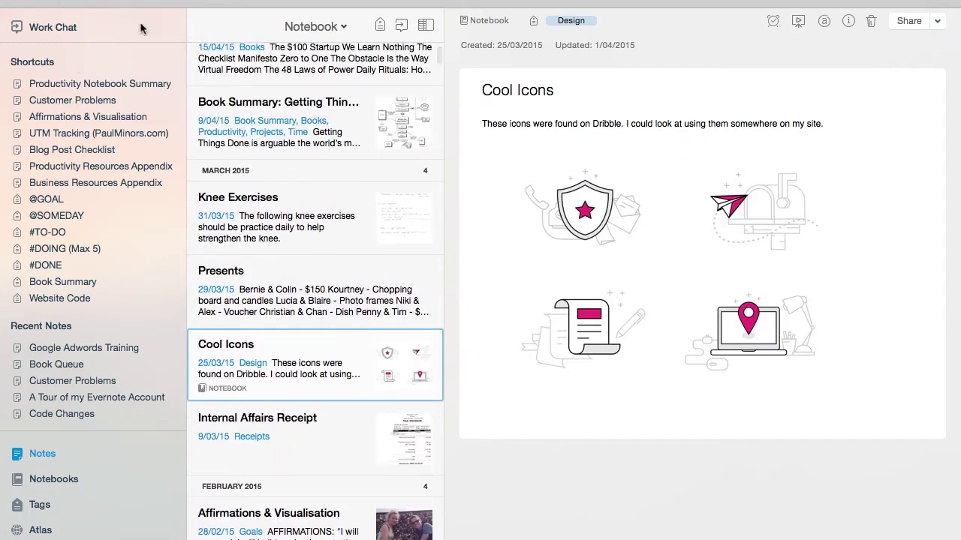
Reopen the Knee Exercises note and go back to the start of the note list
{"action": "left_click", "coordinate": [412, 184]}
{"action": "scroll", "coordinate": [411, 176], "scroll_direction": "up", "scroll_amount": 5}
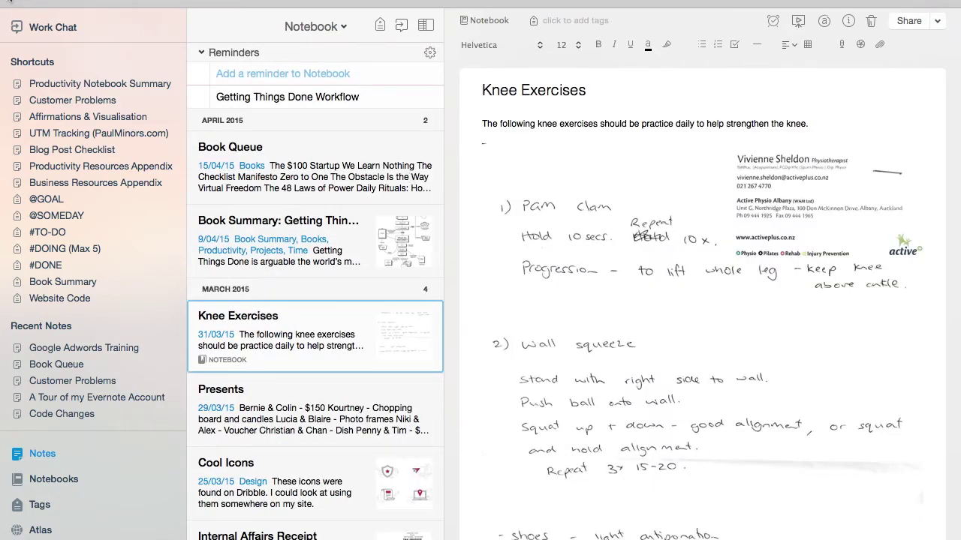
{"action": "key", "text": "Up"}
{"action": "key", "text": "Up"}
Return to the notebook list, open Business Resources in the Resources stack, and view its Business Resources Appendix note
{"action": "key", "text": "super+alt+2"}
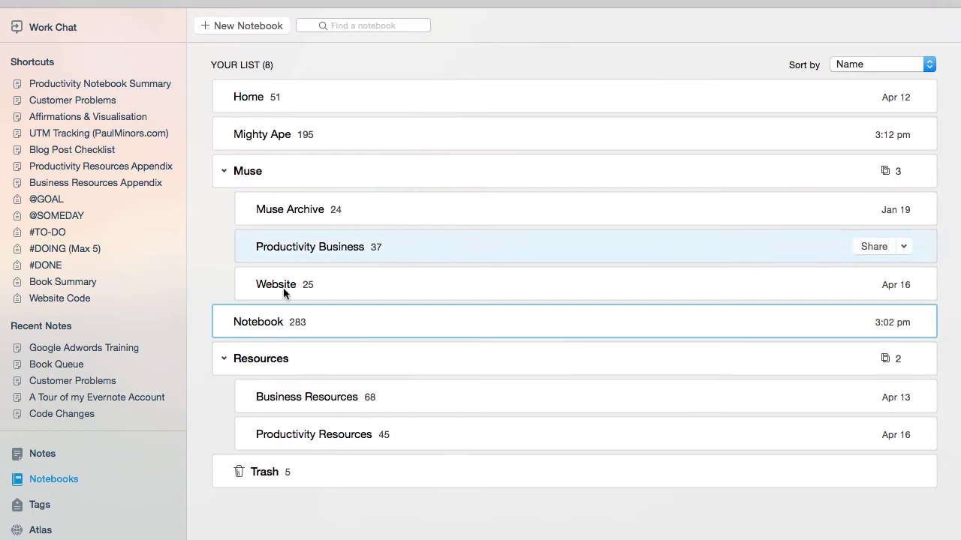
{"action": "left_click", "coordinate": [372, 362]}
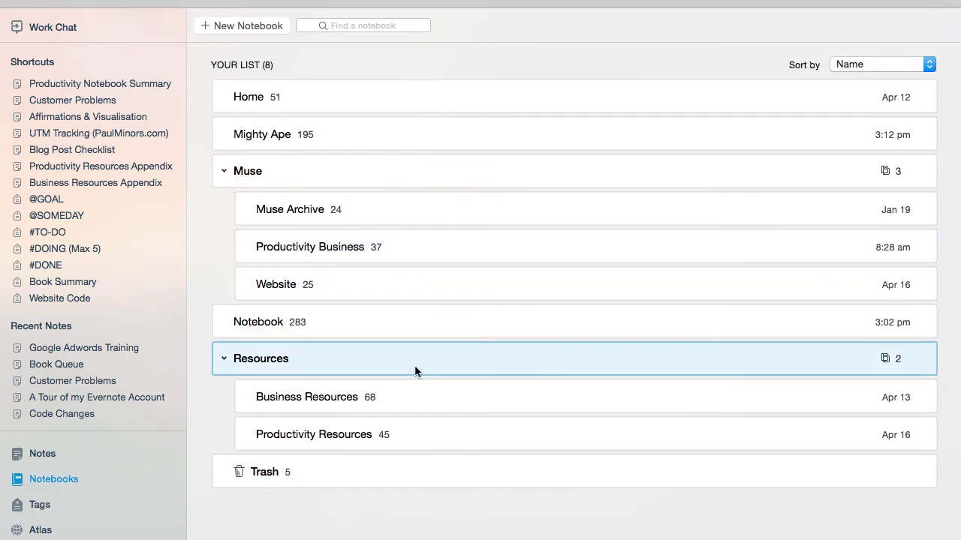
{"action": "left_click", "coordinate": [424, 390]}
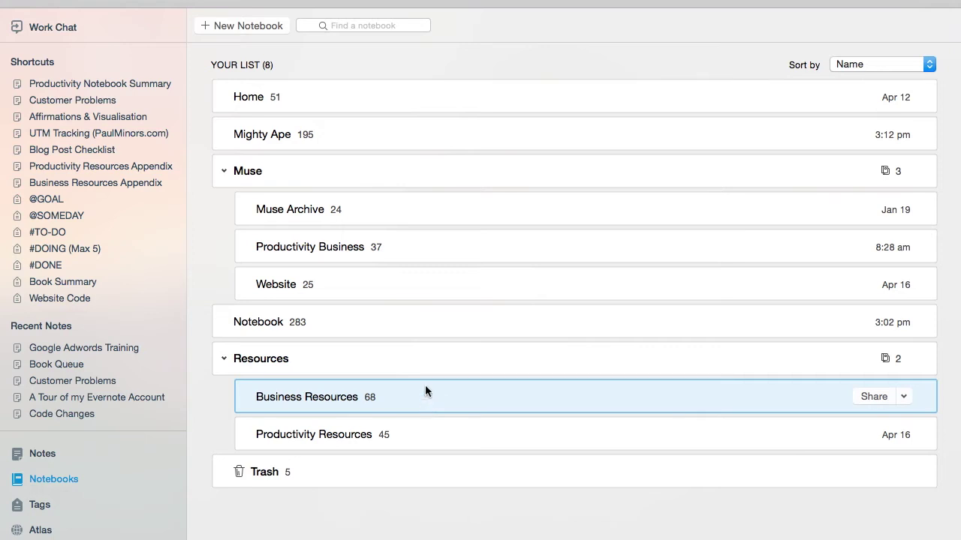
{"action": "left_click", "coordinate": [424, 385]}
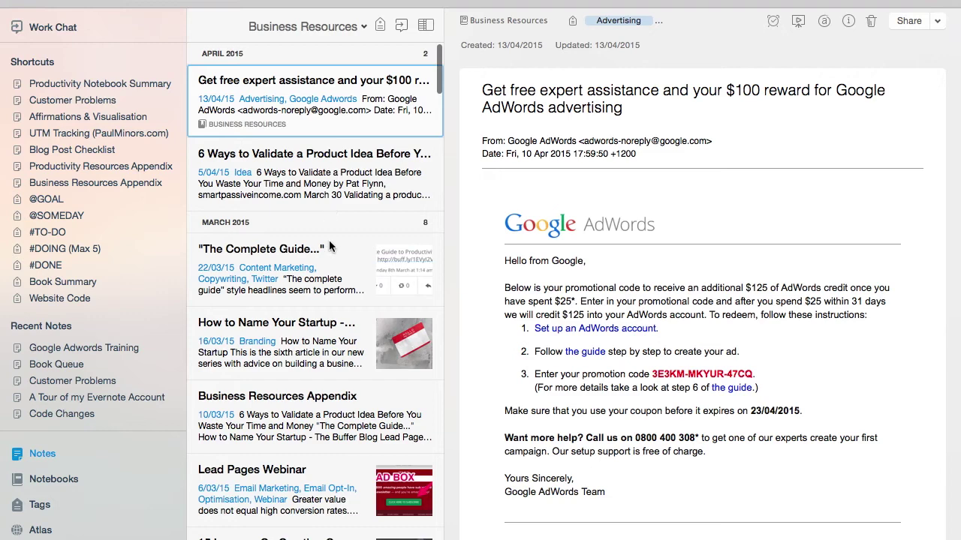
{"action": "scroll", "coordinate": [313, 320], "scroll_direction": "down", "scroll_amount": 2}
{"action": "left_click", "coordinate": [338, 319]}
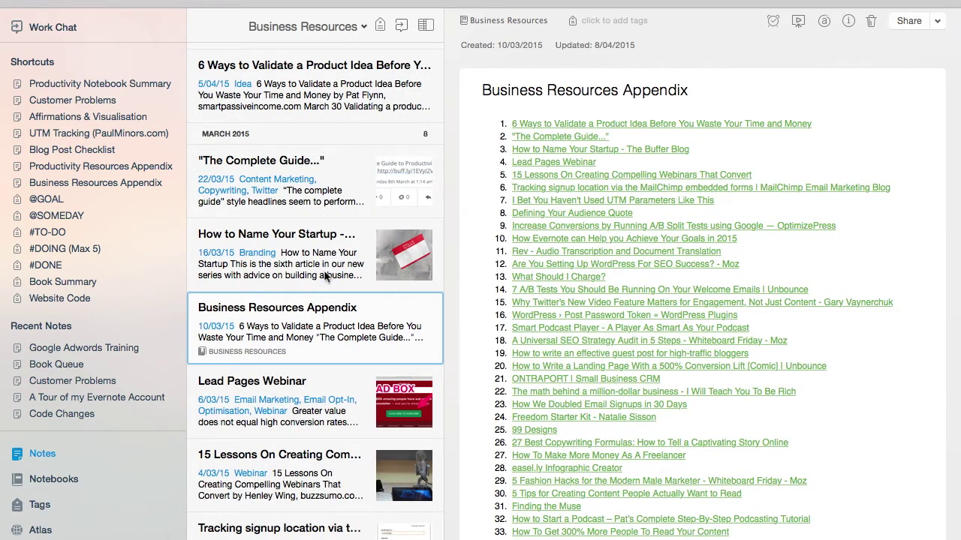
View the clipped articles "15 Lessons On Creating Compelling Webinars That Convert" and "I Bet You Haven't Used UTM Parameters Like This"
{"action": "scroll", "coordinate": [323, 301], "scroll_direction": "down", "scroll_amount": 2}
{"action": "scroll", "coordinate": [324, 301], "scroll_direction": "down", "scroll_amount": 2}
{"action": "left_click", "coordinate": [315, 330]}
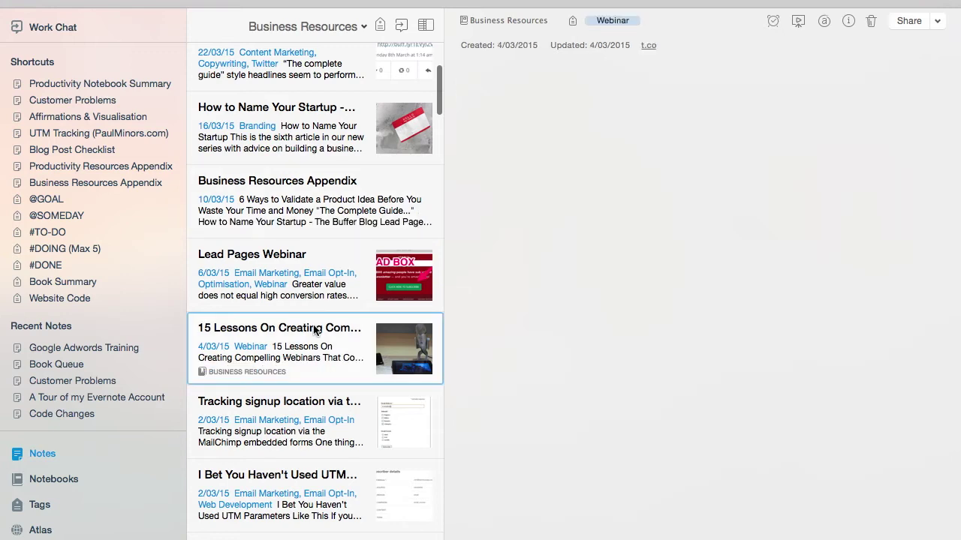
{"action": "scroll", "coordinate": [322, 323], "scroll_direction": "down", "scroll_amount": 4}
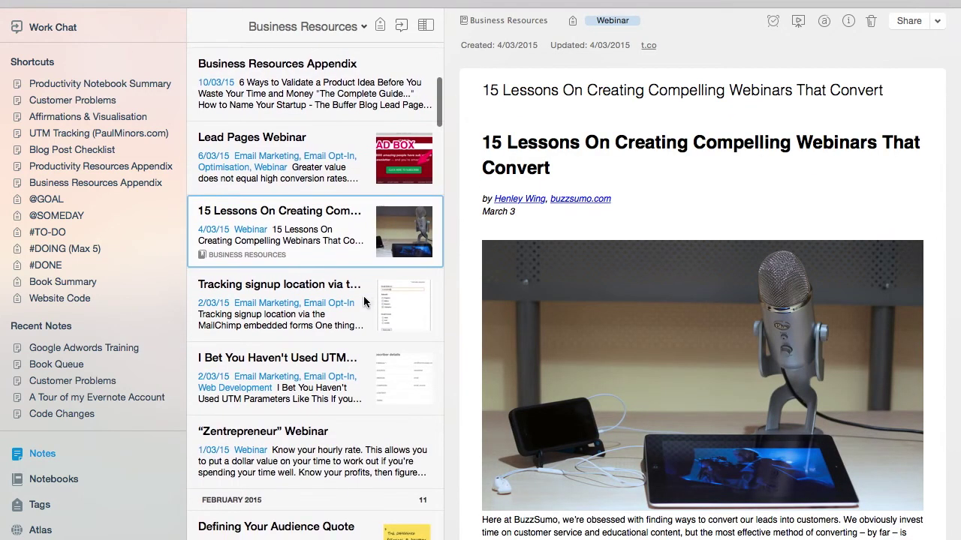
{"action": "scroll", "coordinate": [363, 300], "scroll_direction": "down", "scroll_amount": 1}
{"action": "left_click", "coordinate": [337, 332]}
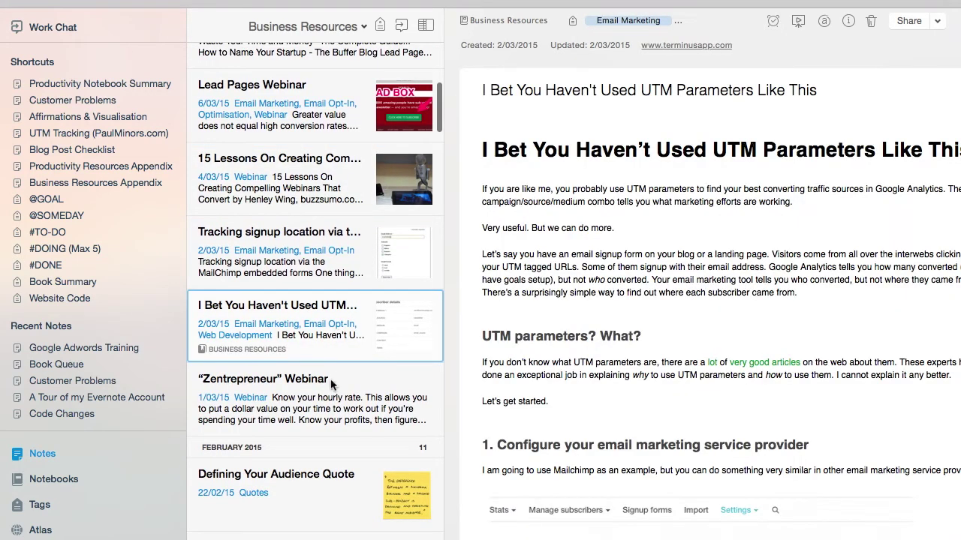
View the Defining Your Audience Quote note and the "Rev - Audio Transcription and Document Translation" clipping in Business Resources
{"action": "scroll", "coordinate": [318, 375], "scroll_direction": "down", "scroll_amount": 2}
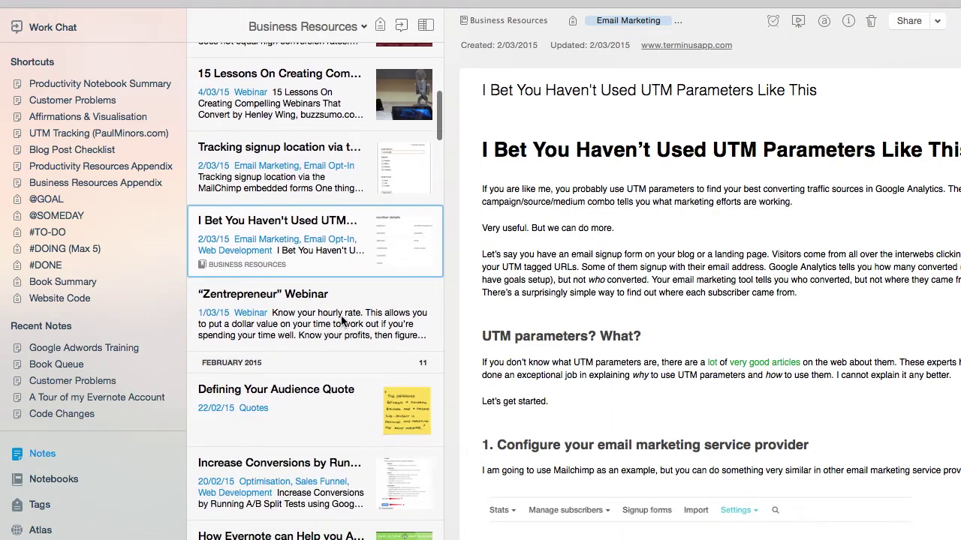
{"action": "scroll", "coordinate": [335, 324], "scroll_direction": "down", "scroll_amount": 2}
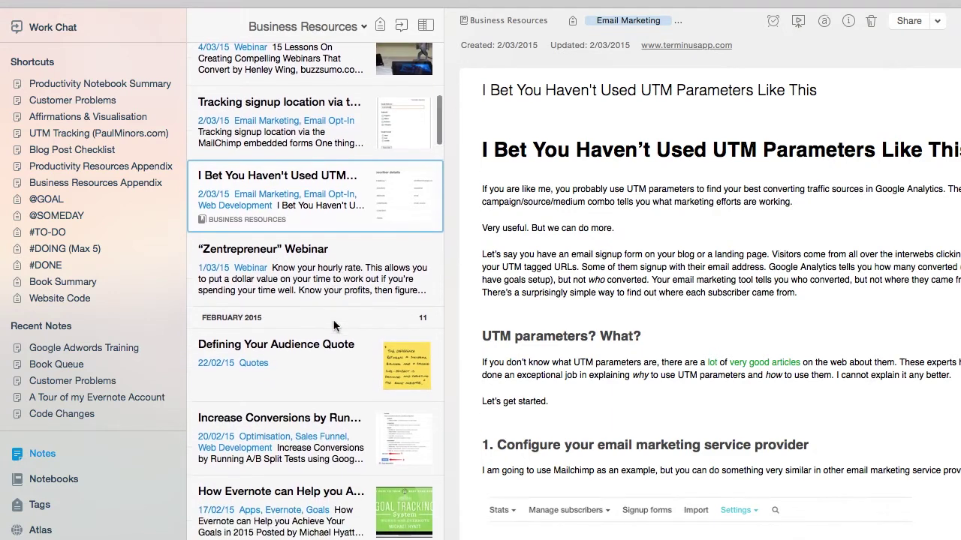
{"action": "left_click", "coordinate": [334, 325]}
{"action": "scroll", "coordinate": [332, 334], "scroll_direction": "down", "scroll_amount": 5}
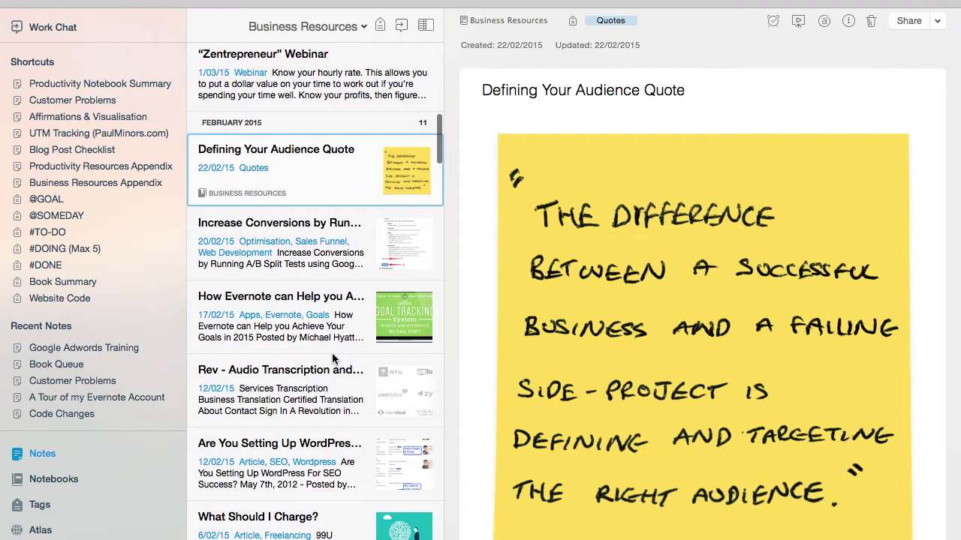
{"action": "left_click", "coordinate": [323, 337]}
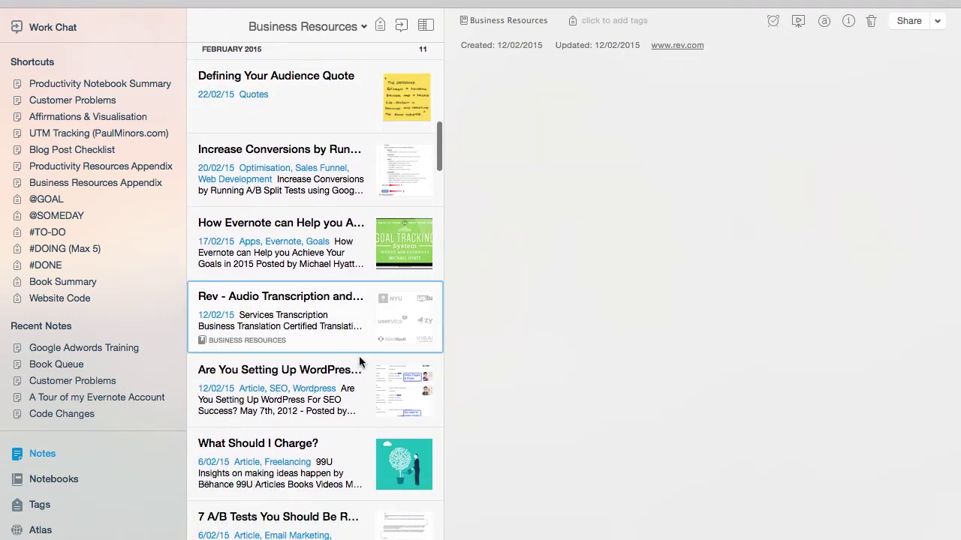
{"action": "scroll", "coordinate": [326, 339], "scroll_direction": "down", "scroll_amount": 3}
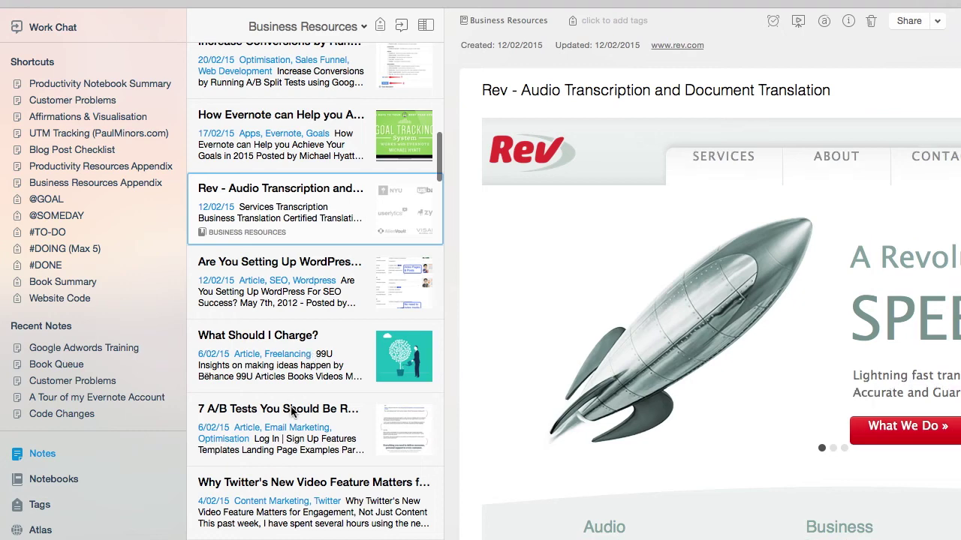
View the clipped article "How to write an effective guest post for high-traffic bloggers" in Business Resources
{"action": "scroll", "coordinate": [292, 412], "scroll_direction": "down", "scroll_amount": 5}
{"action": "scroll", "coordinate": [291, 412], "scroll_direction": "down", "scroll_amount": 6}
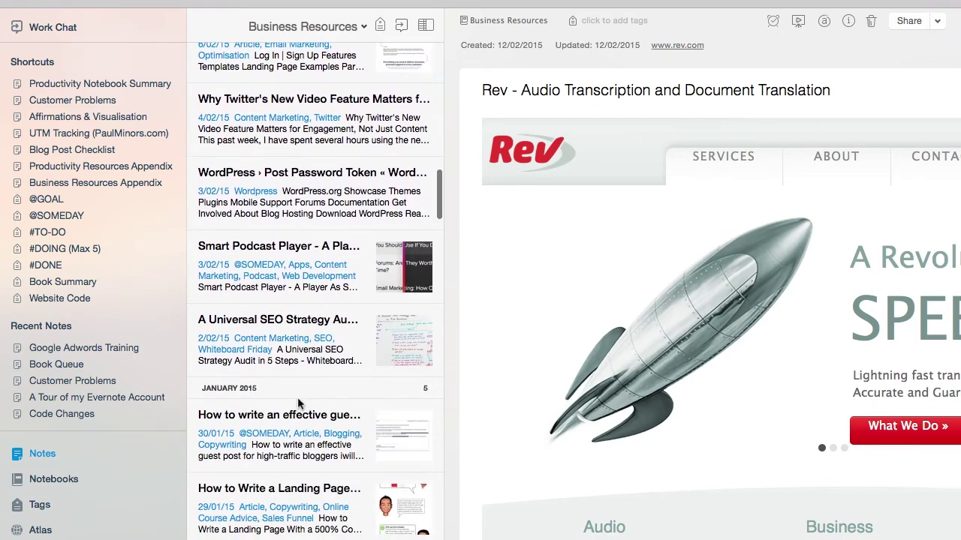
{"action": "left_click", "coordinate": [301, 398]}
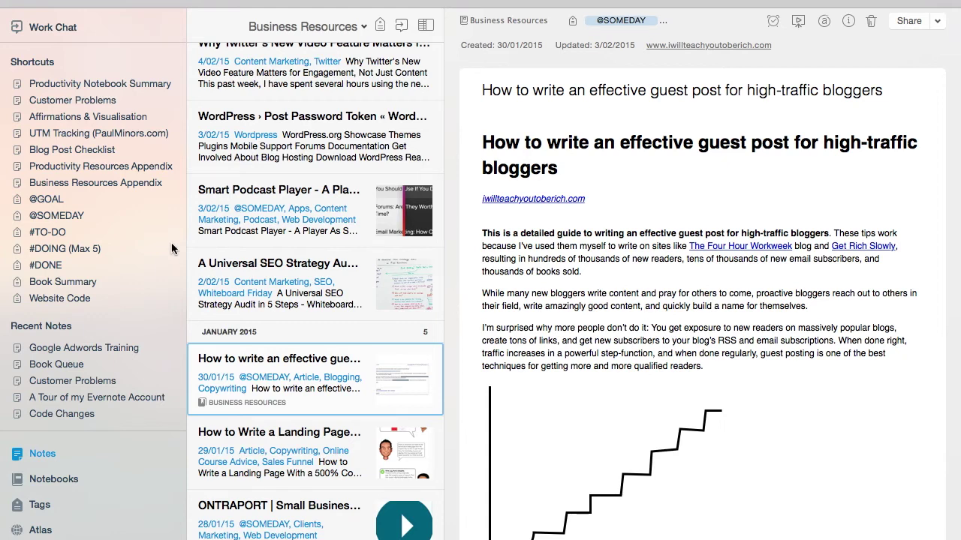
Return to the notebook list, open Productivity Resources in the Resources stack, and view its Productivity Resources Appendix note
{"action": "key", "text": "super+j"}
{"action": "key", "text": "Escape"}
{"action": "left_click", "coordinate": [46, 480]}
{"action": "left_click", "coordinate": [312, 438]}
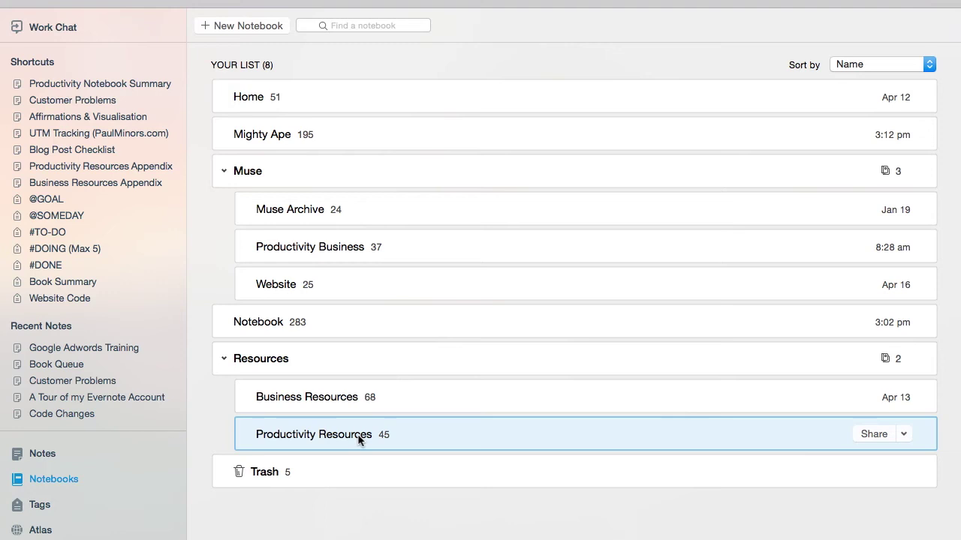
{"action": "key", "text": "Return"}
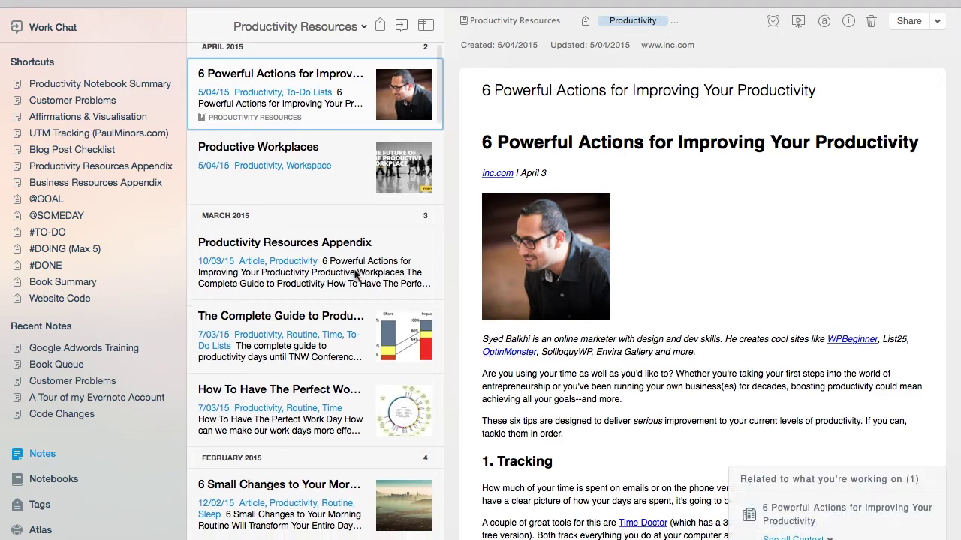
{"action": "scroll", "coordinate": [358, 272], "scroll_direction": "down", "scroll_amount": 3}
{"action": "left_click", "coordinate": [330, 208]}
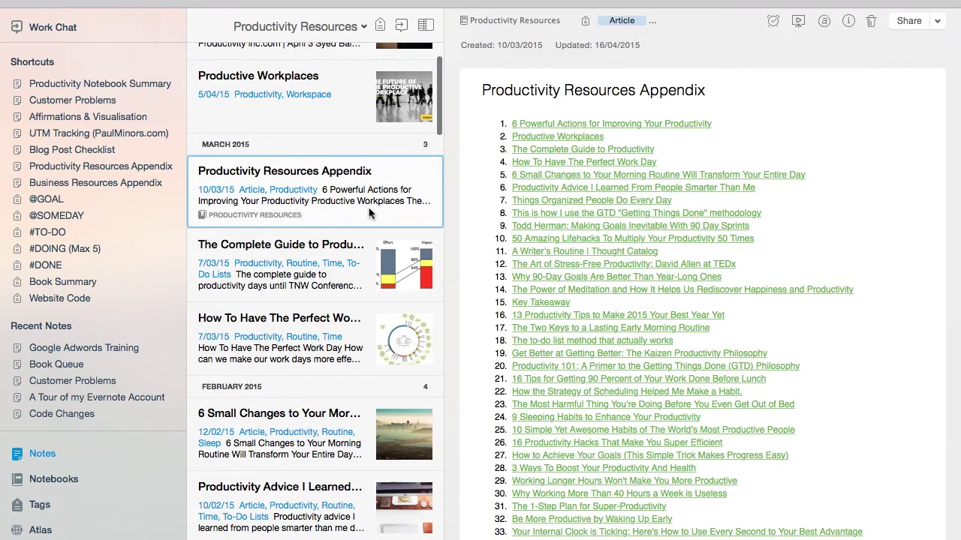
View the "How To Have The Perfect Work Day" clipping and look further through the Productivity Resources notes
{"action": "scroll", "coordinate": [334, 218], "scroll_direction": "down", "scroll_amount": 4}
{"action": "left_click", "coordinate": [358, 235]}
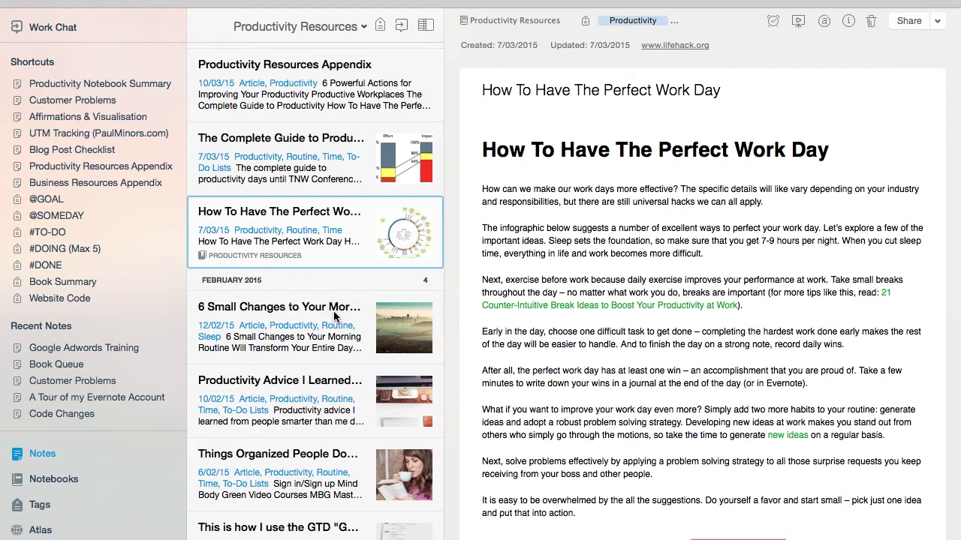
{"action": "scroll", "coordinate": [334, 316], "scroll_direction": "down", "scroll_amount": 2}
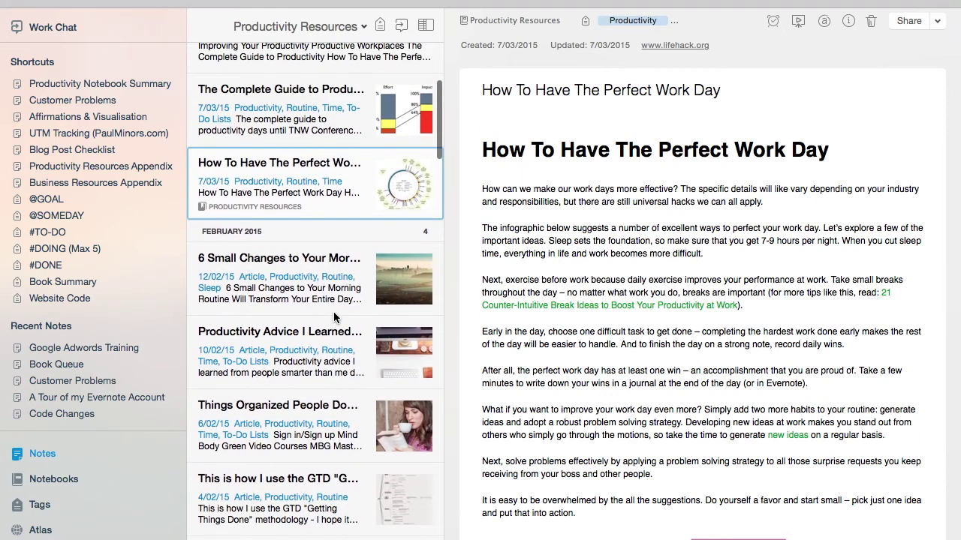
Return to the notebook list and show the options available for the Trash, leaving it unemptied
{"action": "left_click", "coordinate": [63, 481]}
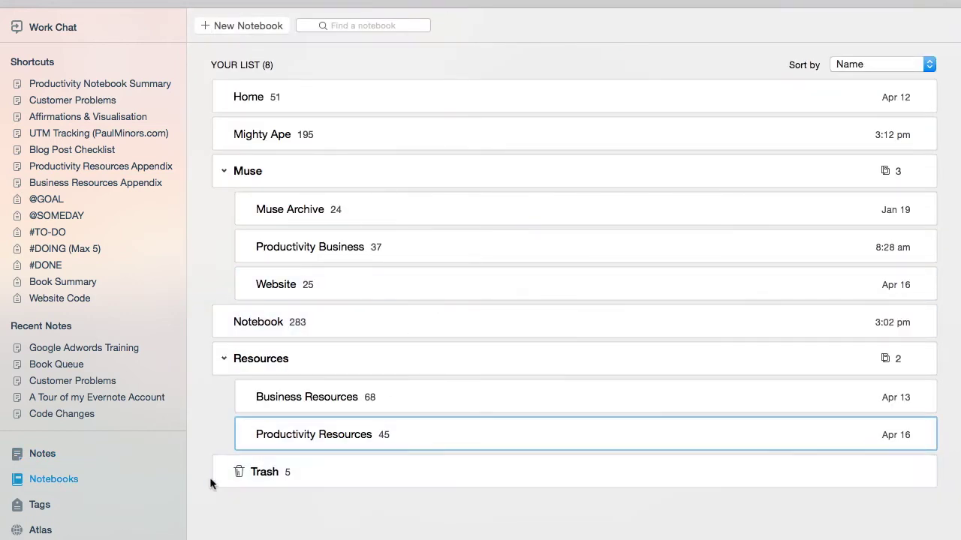
{"action": "left_click", "coordinate": [289, 476]}
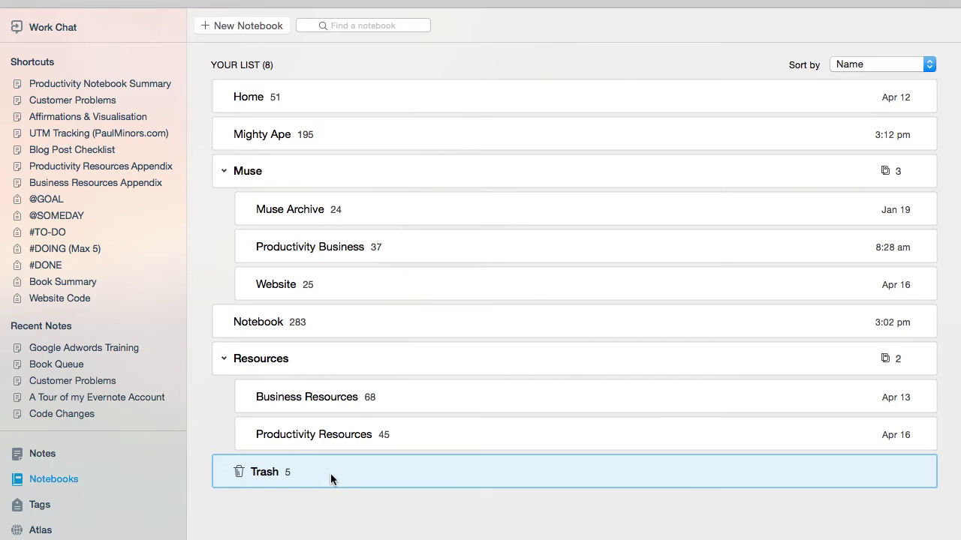
{"action": "right_click", "coordinate": [304, 472]}
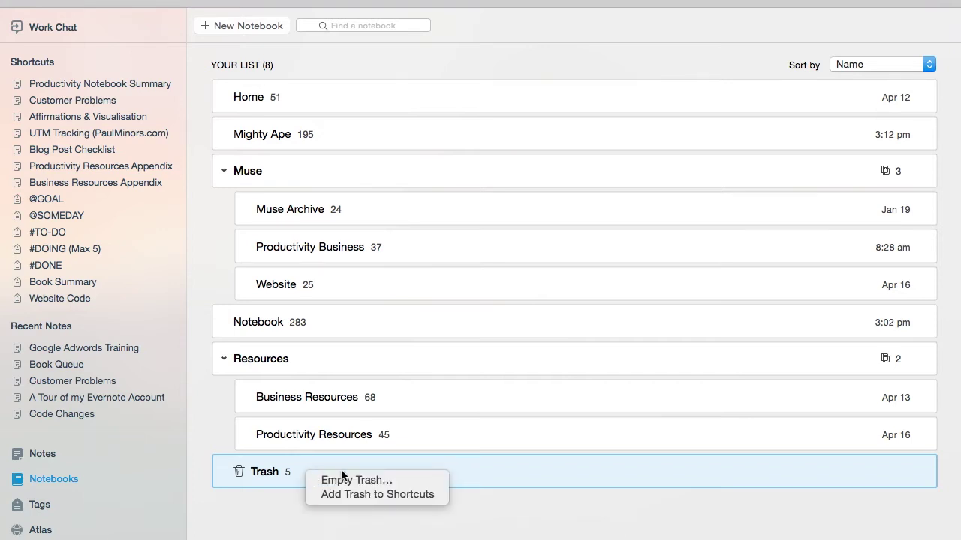
{"action": "left_click", "coordinate": [480, 510]}
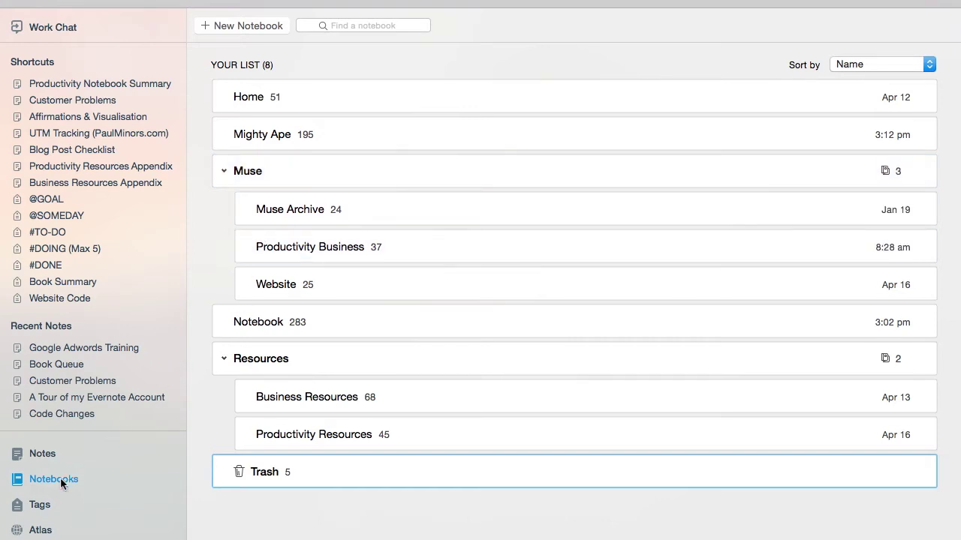
Open the tag list, show all notes tagged Article, and look through them
{"action": "left_click", "coordinate": [40, 505]}
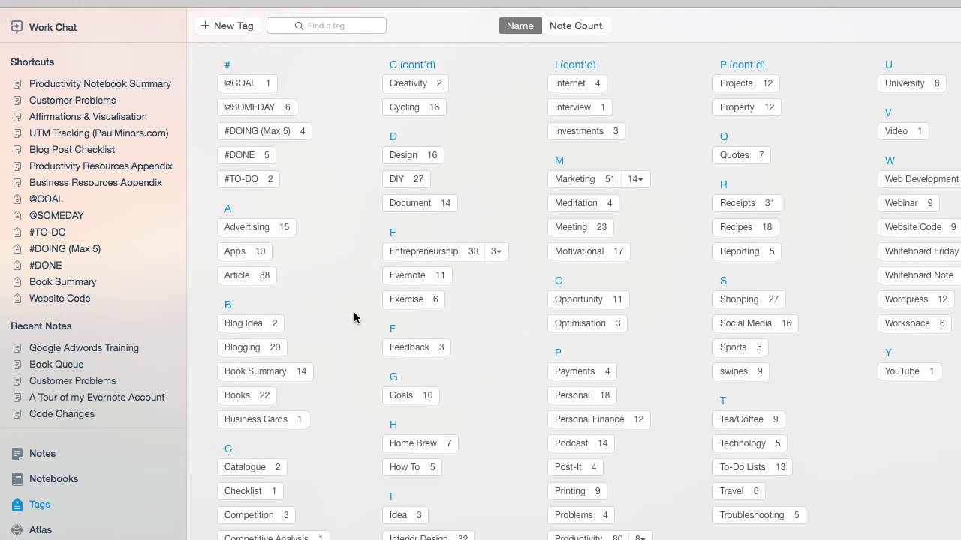
{"action": "left_click", "coordinate": [248, 276]}
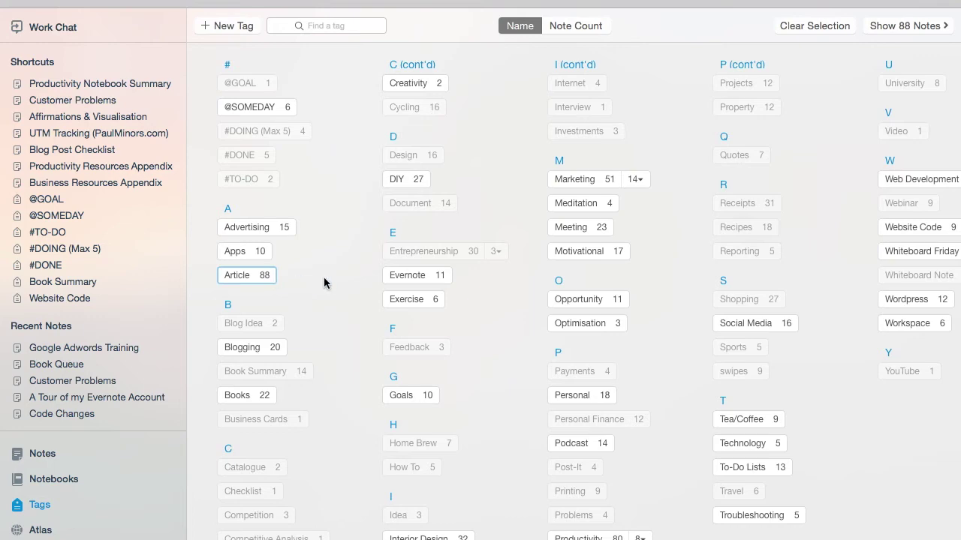
{"action": "key", "text": "Return"}
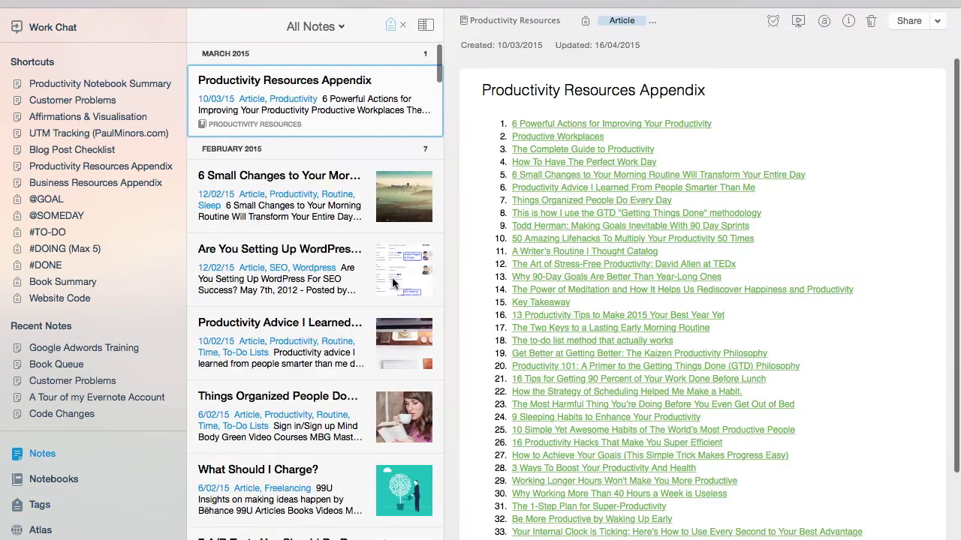
{"action": "scroll", "coordinate": [362, 278], "scroll_direction": "down", "scroll_amount": 5}
{"action": "scroll", "coordinate": [362, 279], "scroll_direction": "down", "scroll_amount": 15}
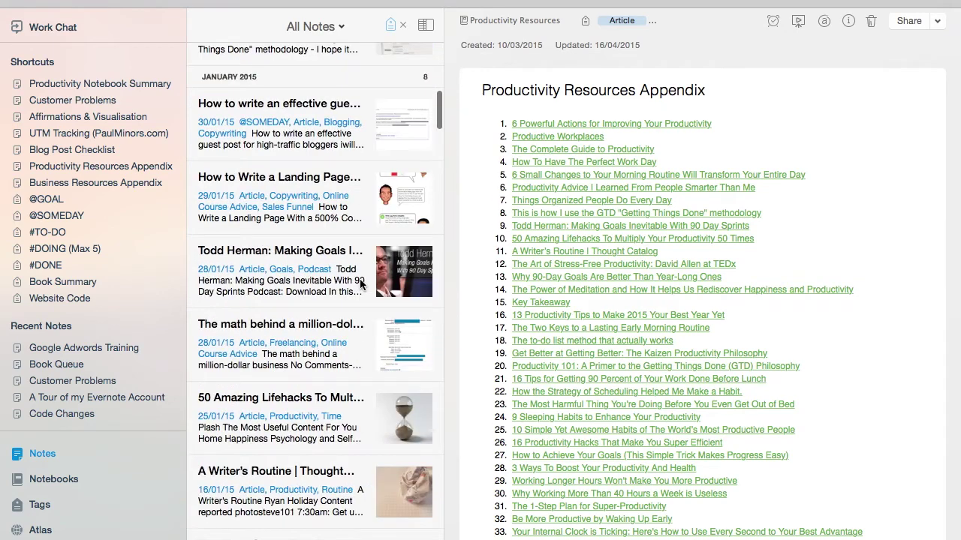
{"action": "scroll", "coordinate": [360, 285], "scroll_direction": "down", "scroll_amount": 5}
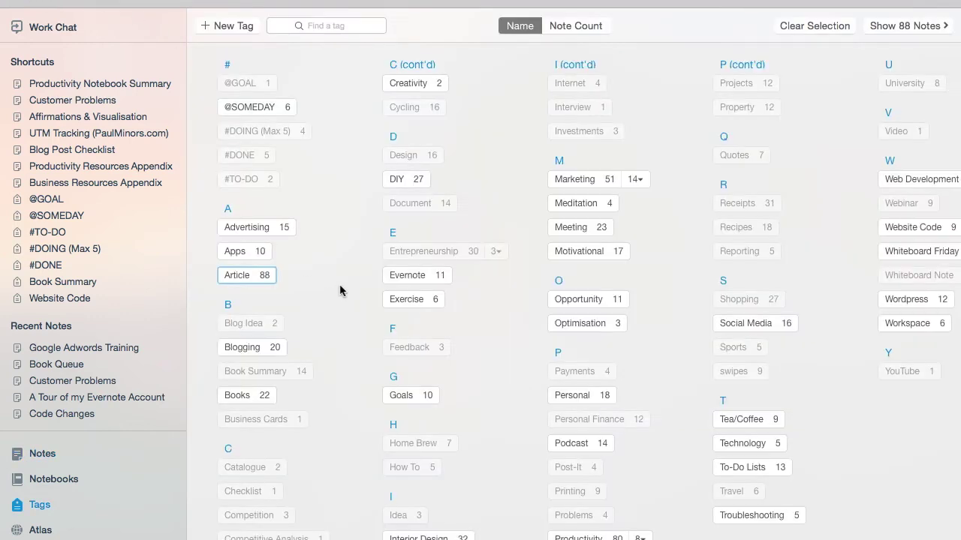
Clear the Article tag selection and list the notes tagged #TO-DO
{"action": "left_click", "coordinate": [340, 290]}
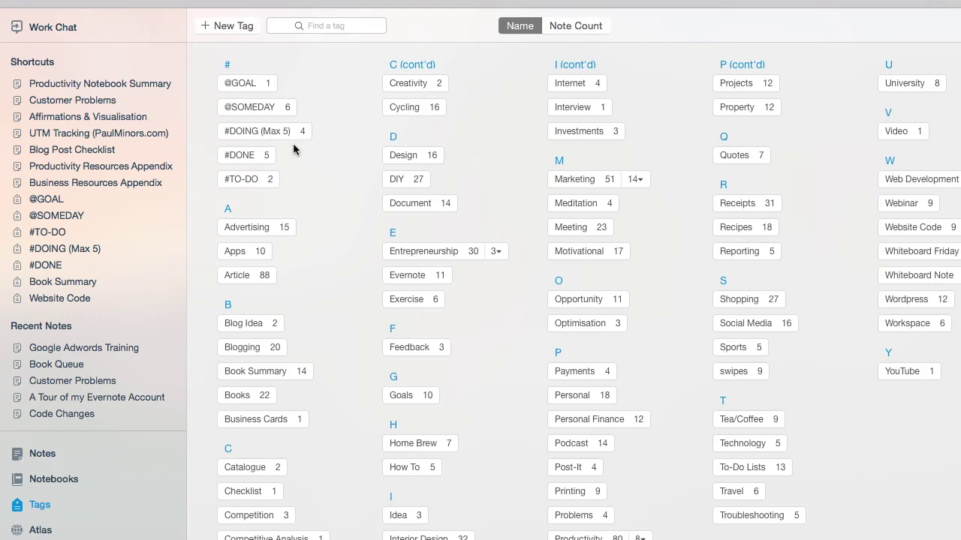
{"action": "double_click", "coordinate": [256, 182]}
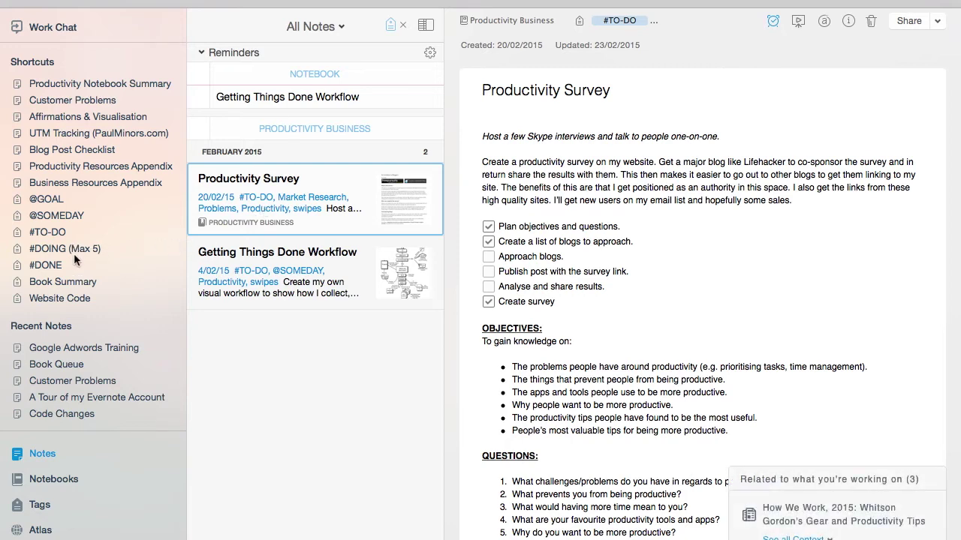
Return to the tag list and show the notes tagged #DOING (Max 5)
{"action": "left_click", "coordinate": [53, 508]}
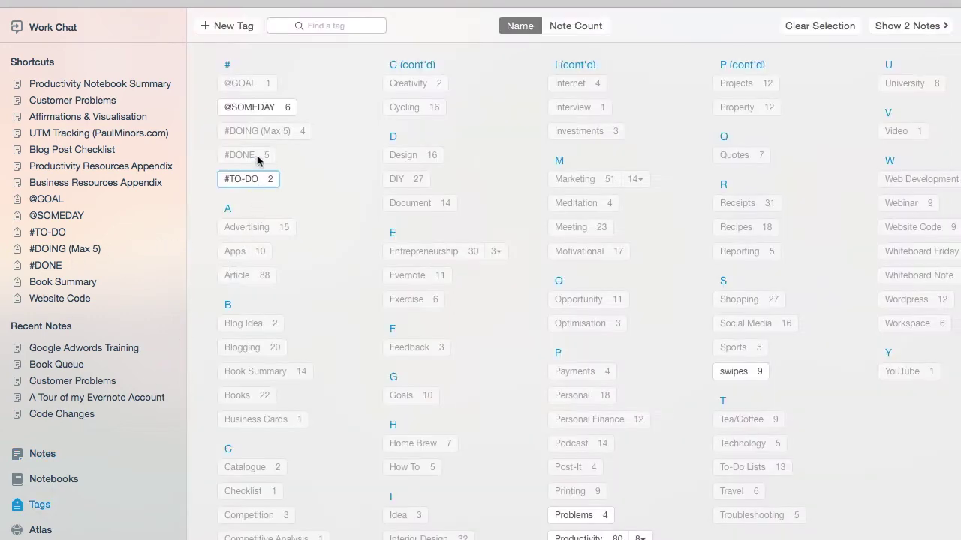
{"action": "left_click", "coordinate": [259, 131]}
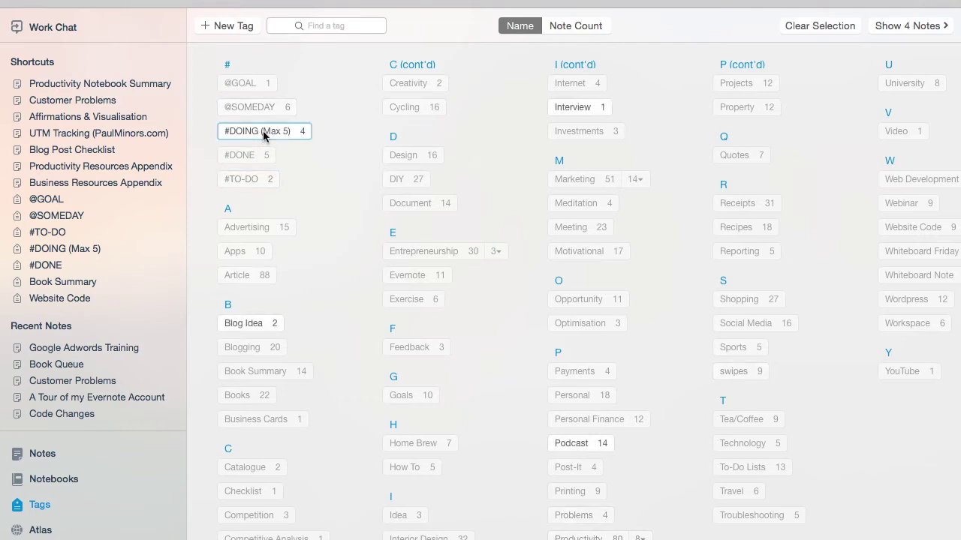
{"action": "double_click", "coordinate": [263, 132]}
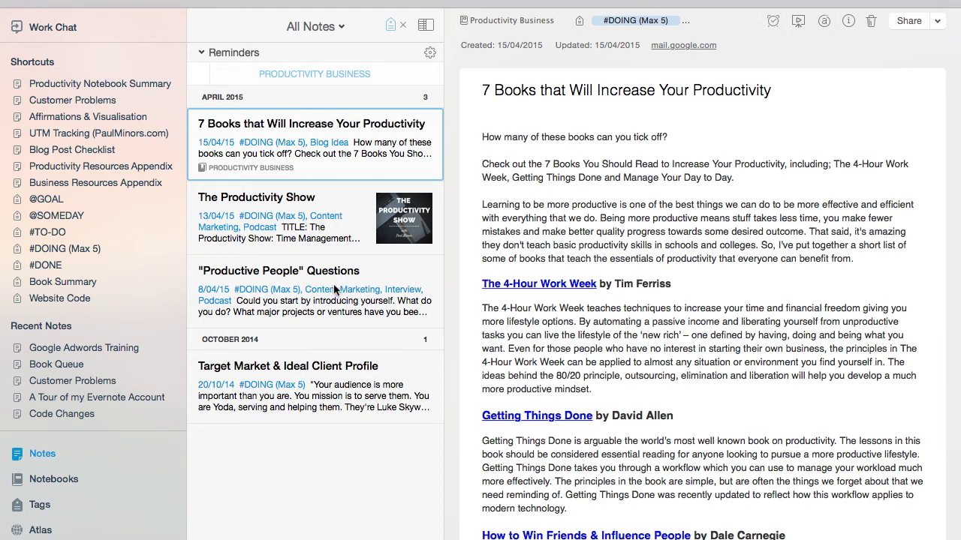
List the notes tagged #DONE, and go back to the #DOING (Max 5) notes through its shortcut
{"action": "left_click", "coordinate": [40, 506]}
{"action": "double_click", "coordinate": [248, 159]}
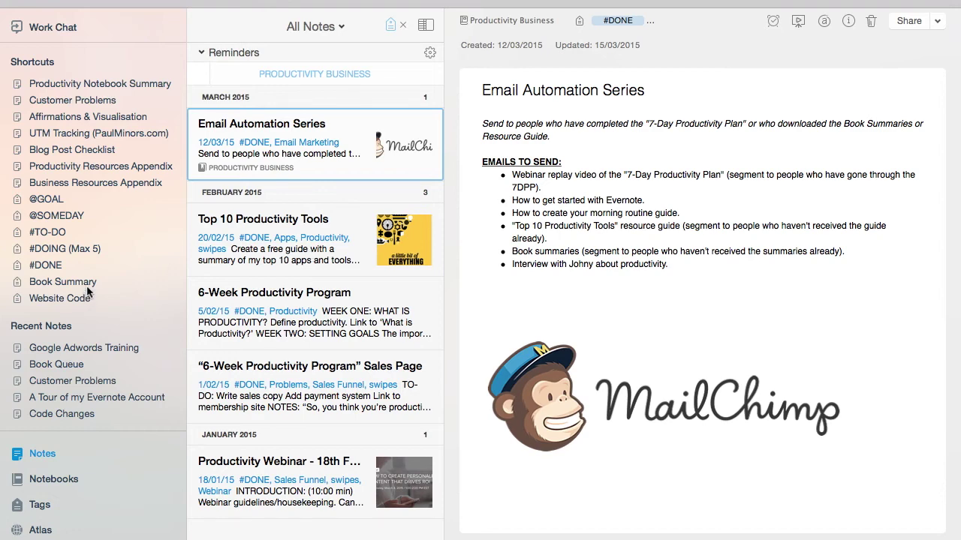
{"action": "left_click", "coordinate": [76, 250]}
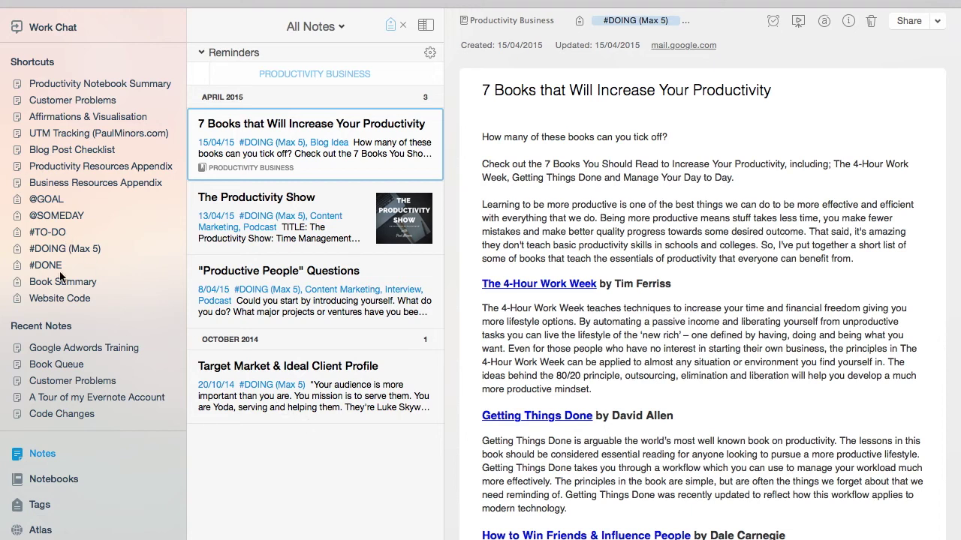
Clear the selection in the tag list, then expand the Marketing tag to view its sub-tags and collapse it again
{"action": "left_click", "coordinate": [40, 505]}
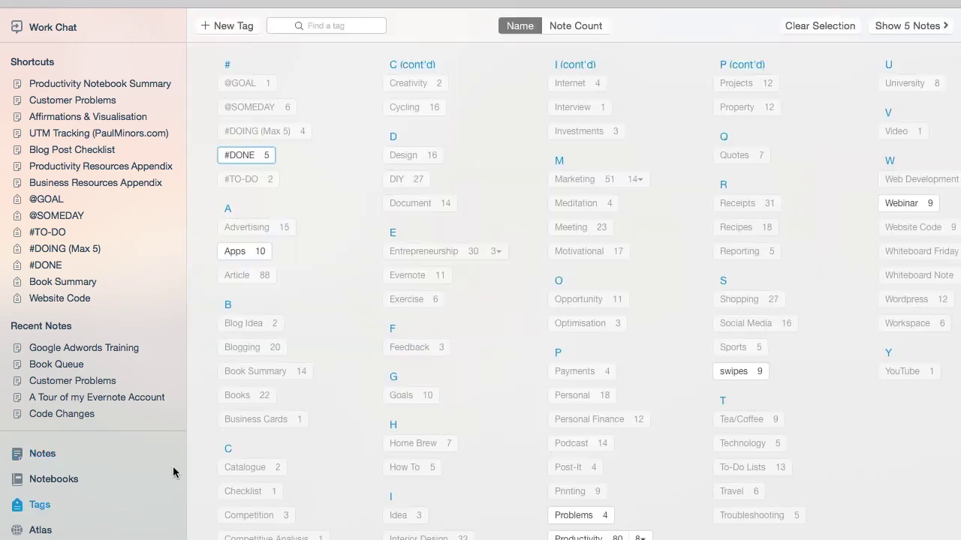
{"action": "left_click", "coordinate": [328, 200]}
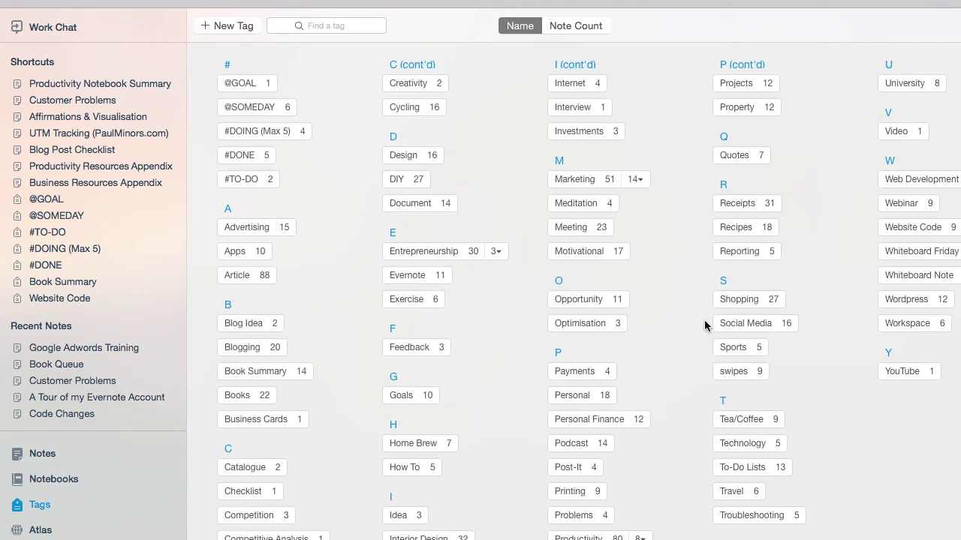
{"action": "left_click", "coordinate": [642, 180]}
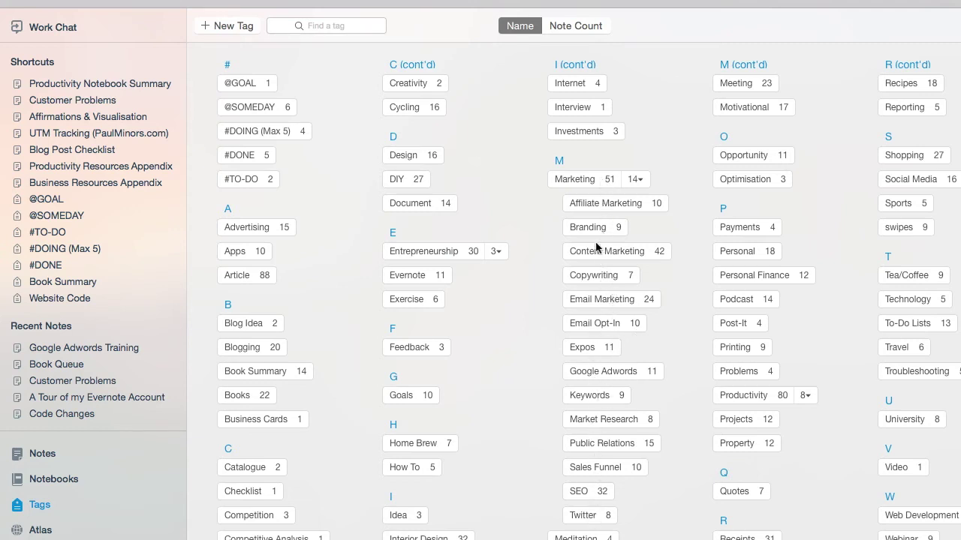
{"action": "left_click", "coordinate": [635, 180]}
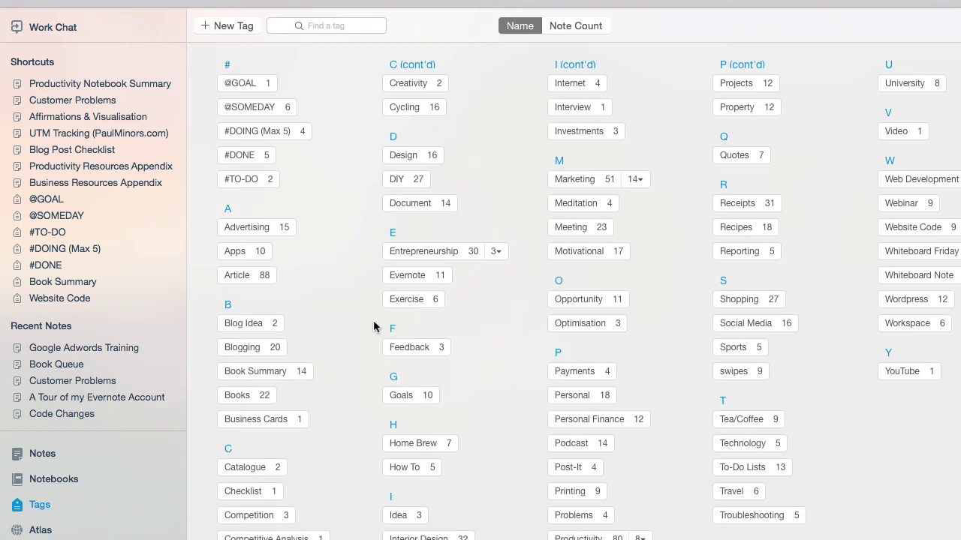
Select the Article tag, switch the selection to the Evernote tag, and show the notes tagged Evernote
{"action": "left_click", "coordinate": [237, 276]}
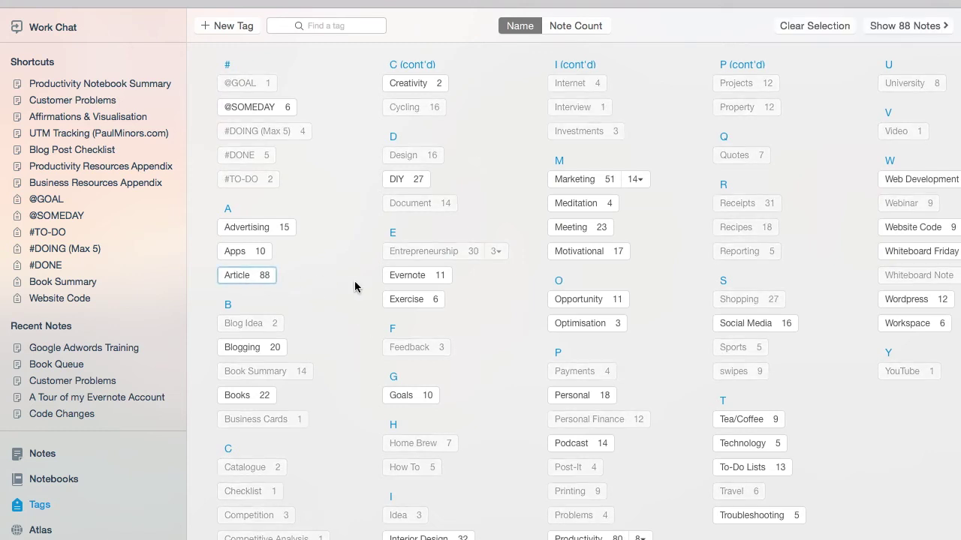
{"action": "left_click", "coordinate": [423, 282]}
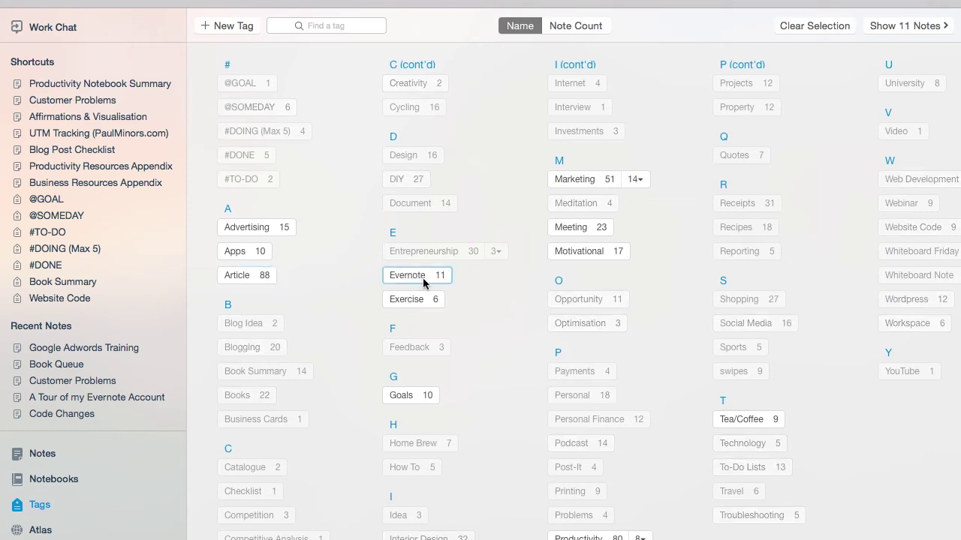
{"action": "left_click", "coordinate": [902, 33]}
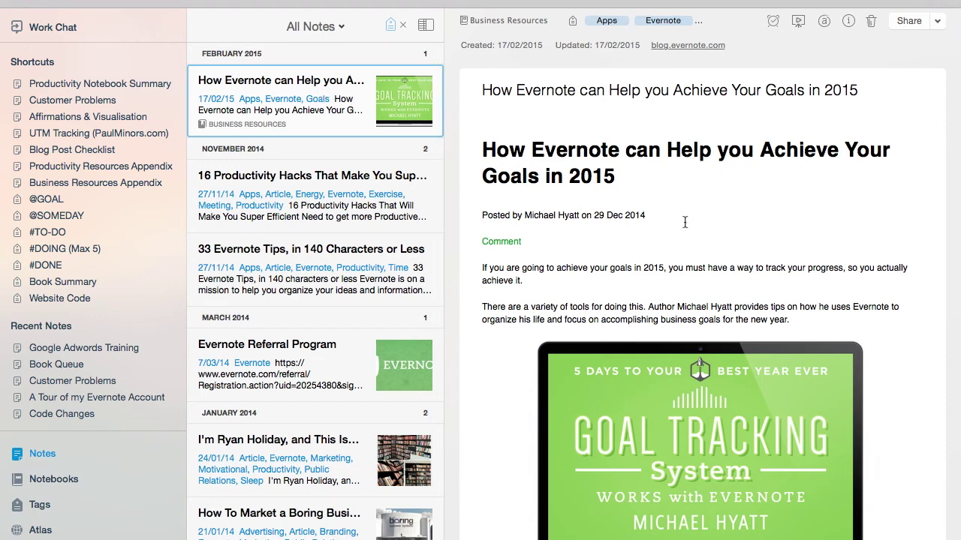
Read through the article "How Evernote can Help you Achieve Your Goals in 2015" as far as its Step 2 section
{"action": "scroll", "coordinate": [684, 225], "scroll_direction": "down", "scroll_amount": 5}
{"action": "scroll", "coordinate": [685, 225], "scroll_direction": "down", "scroll_amount": 10}
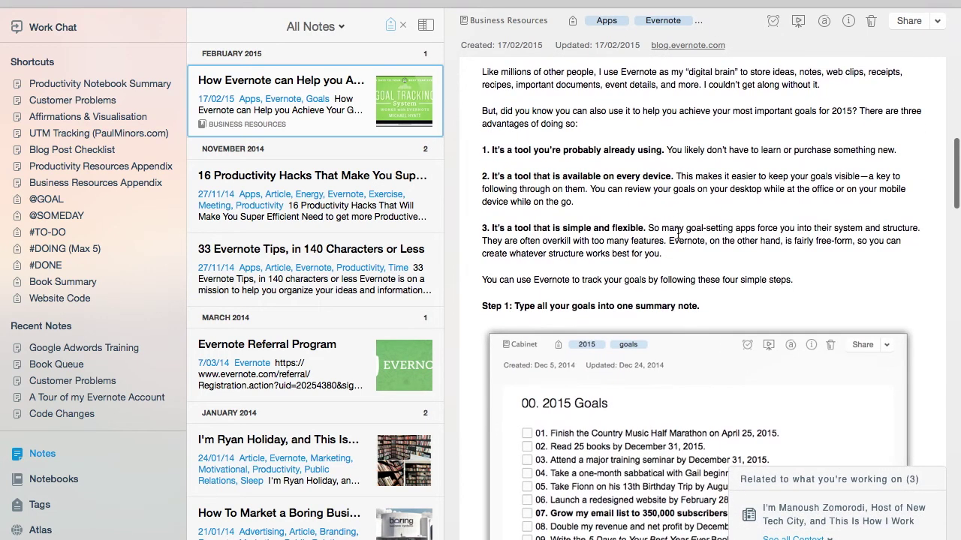
{"action": "scroll", "coordinate": [678, 235], "scroll_direction": "down", "scroll_amount": 7}
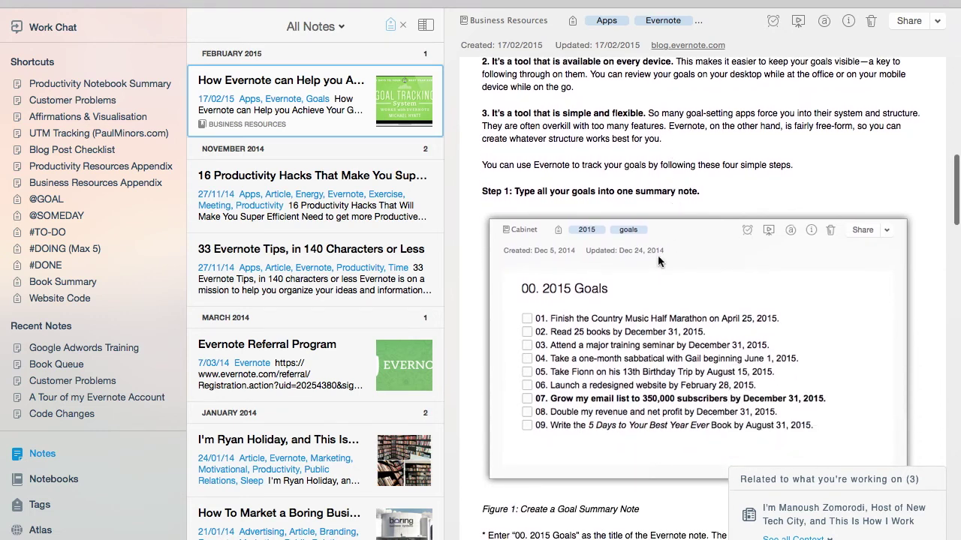
{"action": "scroll", "coordinate": [661, 282], "scroll_direction": "down", "scroll_amount": 3}
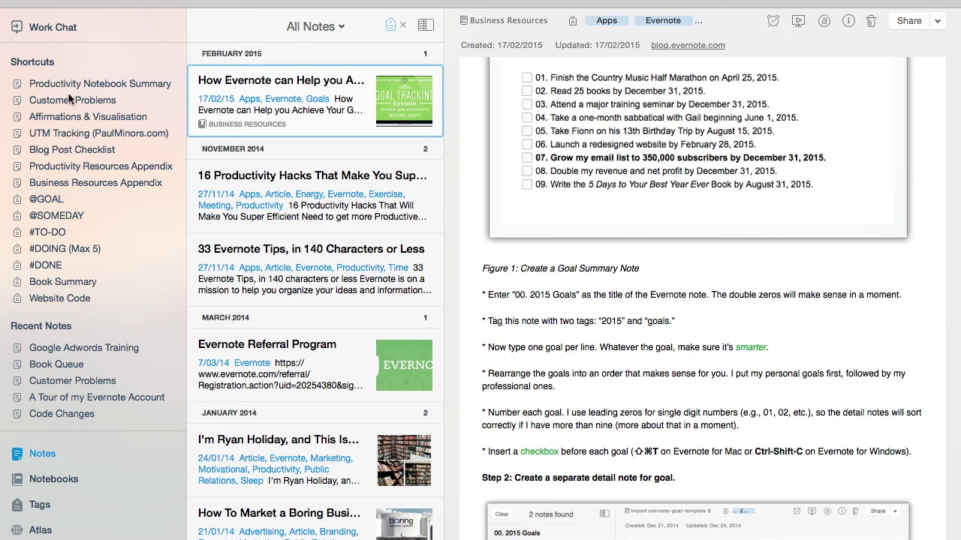
Open the Productivity Notebook Summary note from the shortcuts and try its Vision & Mission link
{"action": "left_click", "coordinate": [128, 83]}
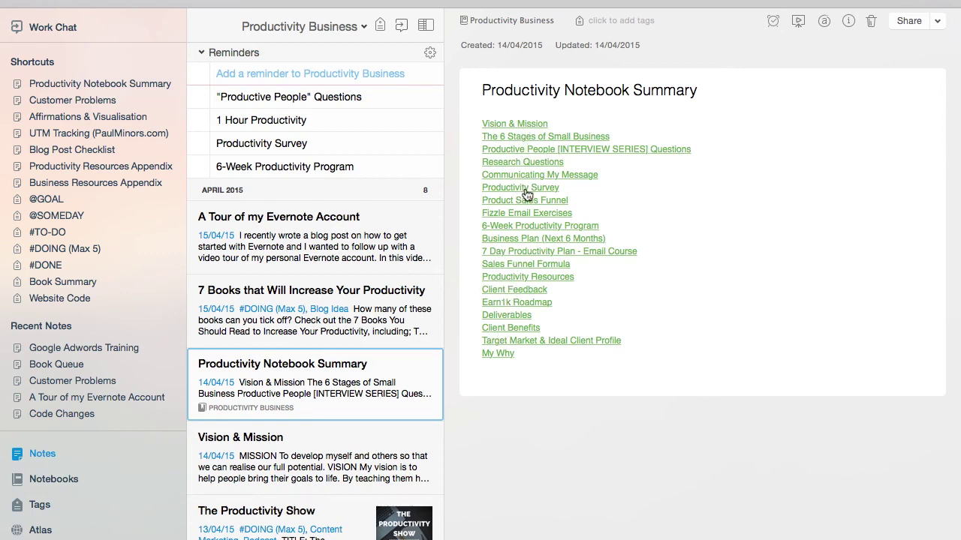
{"action": "left_click", "coordinate": [525, 124]}
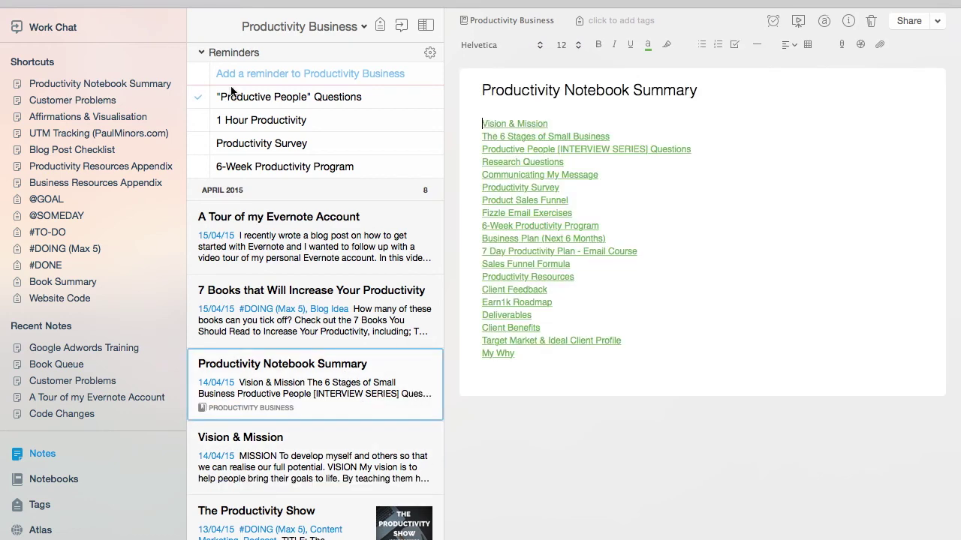
Open the UTM Tracking note from the shortcuts and highlight its YouTube tracking string, clearing the highlight again
{"action": "left_click", "coordinate": [95, 135]}
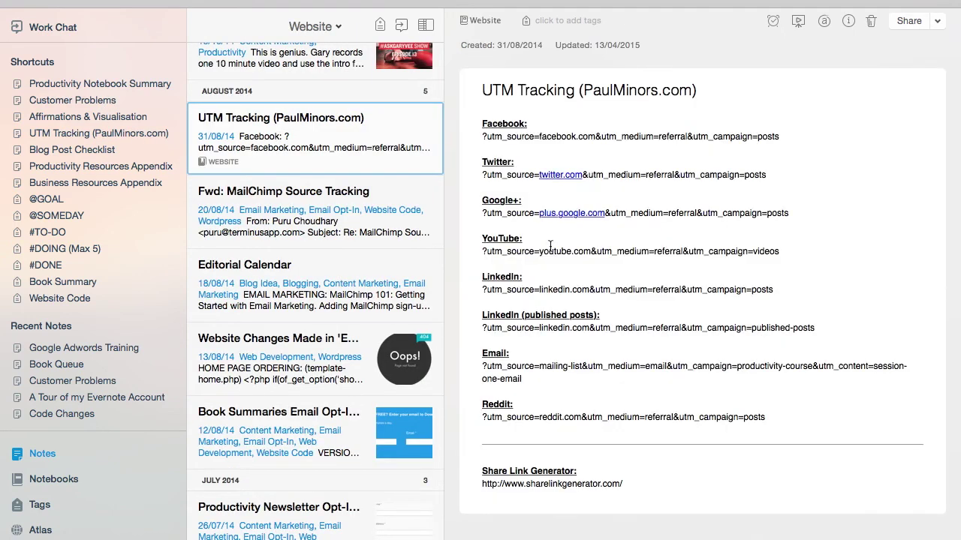
{"action": "left_click_drag", "start_coordinate": [481, 252], "coordinate": [782, 256]}
{"action": "left_click", "coordinate": [784, 277]}
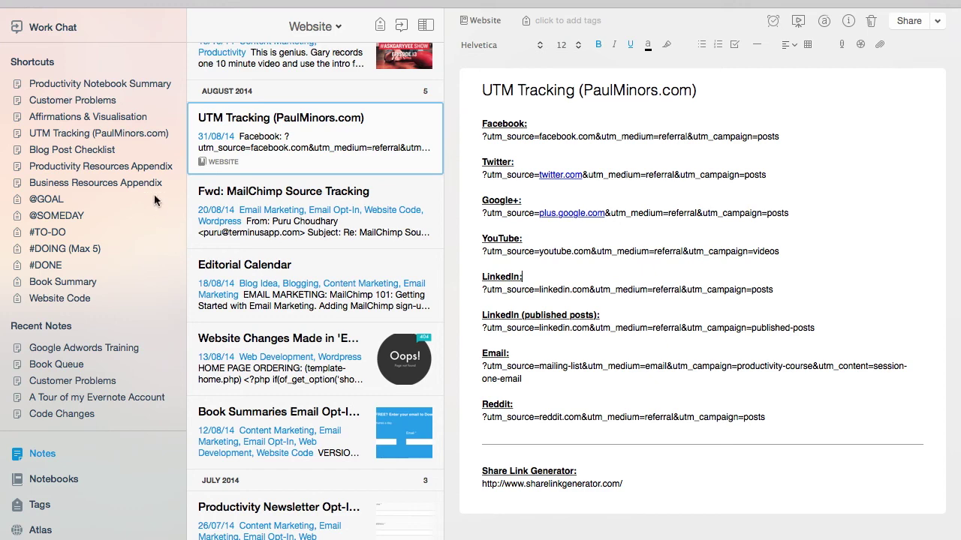
Open the Productivity Resources Appendix note from the shortcuts and look through its numbered list of article links
{"action": "left_click", "coordinate": [135, 170]}
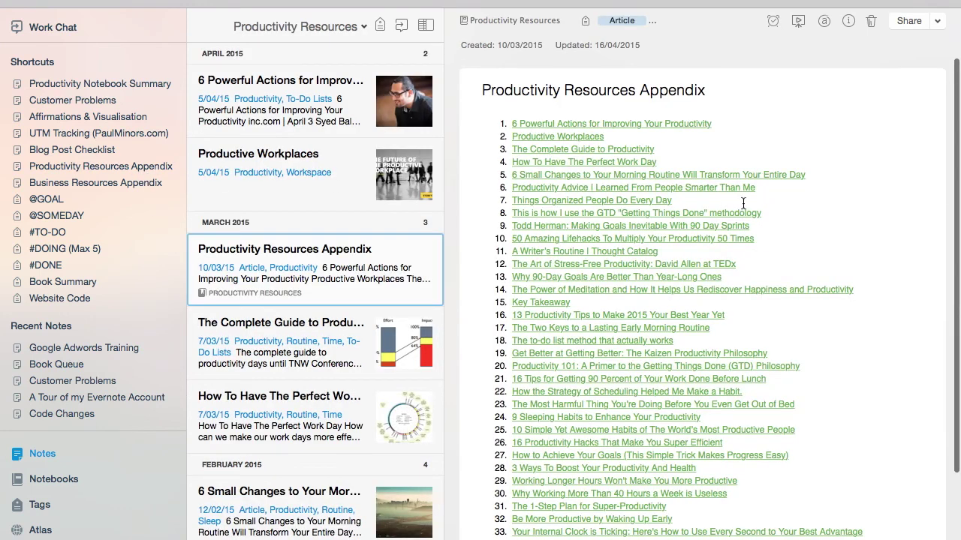
{"action": "scroll", "coordinate": [664, 282], "scroll_direction": "down", "scroll_amount": 2}
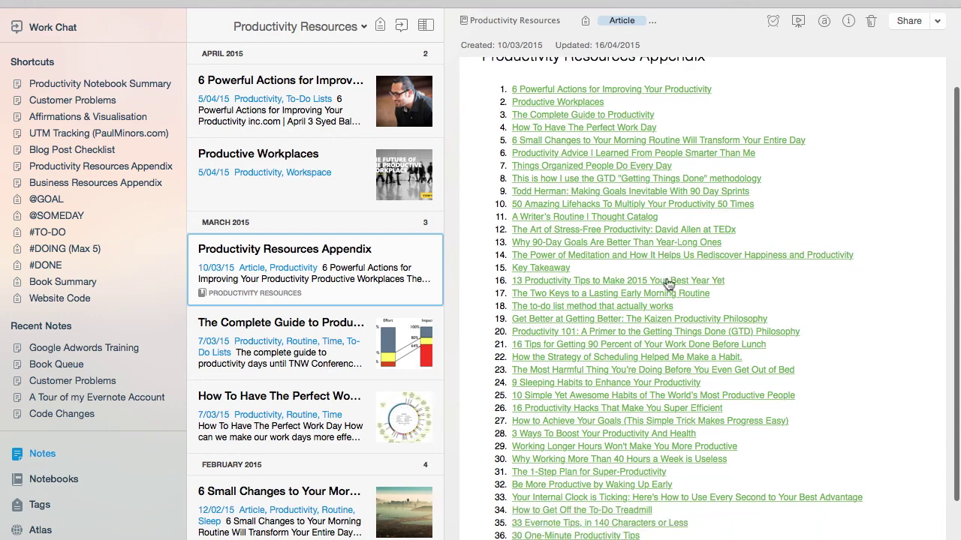
{"action": "scroll", "coordinate": [663, 284], "scroll_direction": "down", "scroll_amount": 5}
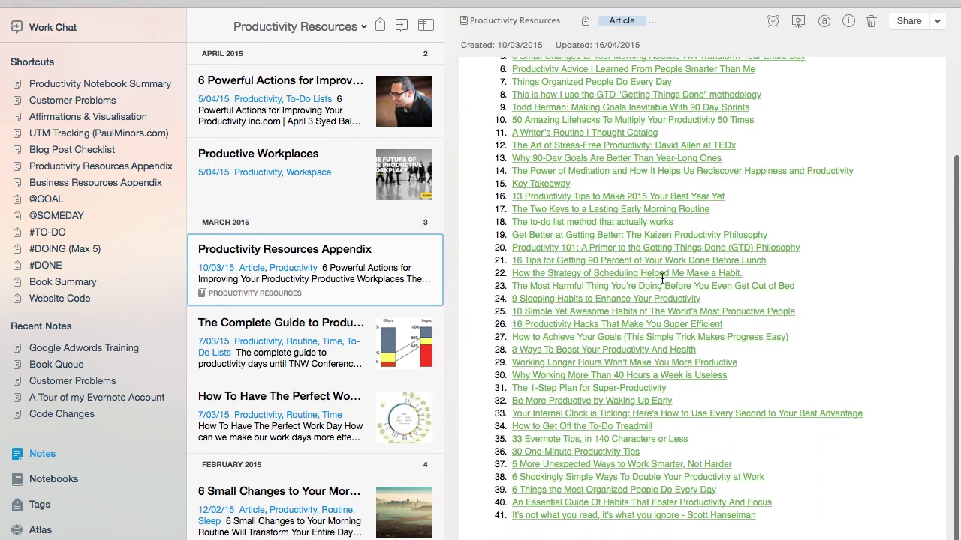
{"action": "scroll", "coordinate": [657, 299], "scroll_direction": "up", "scroll_amount": 7}
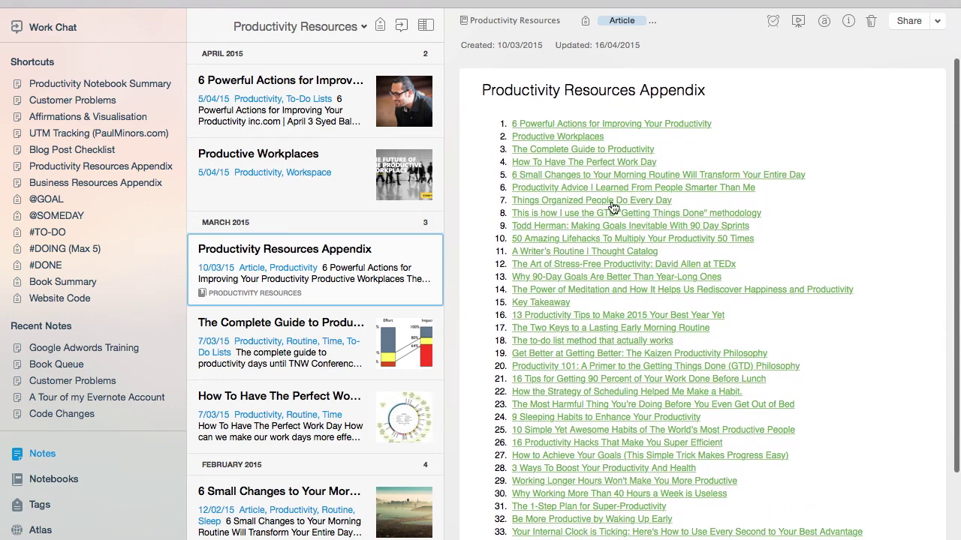
{"action": "scroll", "coordinate": [617, 359], "scroll_direction": "down", "scroll_amount": 2}
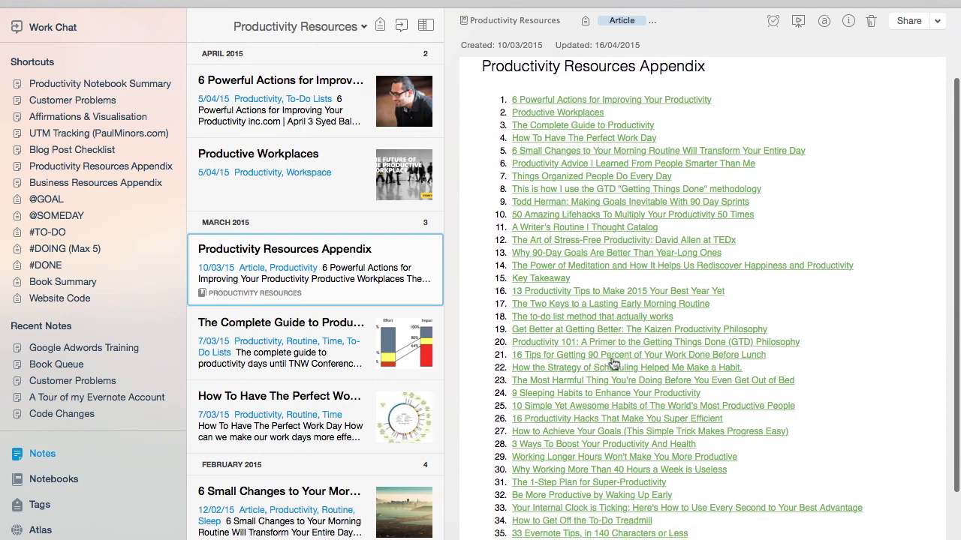
{"action": "scroll", "coordinate": [616, 358], "scroll_direction": "down", "scroll_amount": 1}
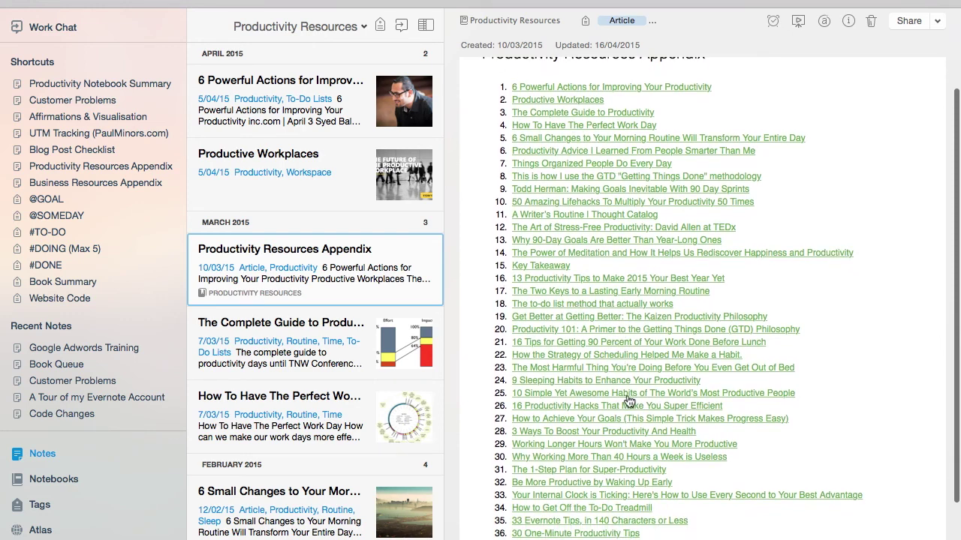
{"action": "scroll", "coordinate": [623, 385], "scroll_direction": "up", "scroll_amount": 1}
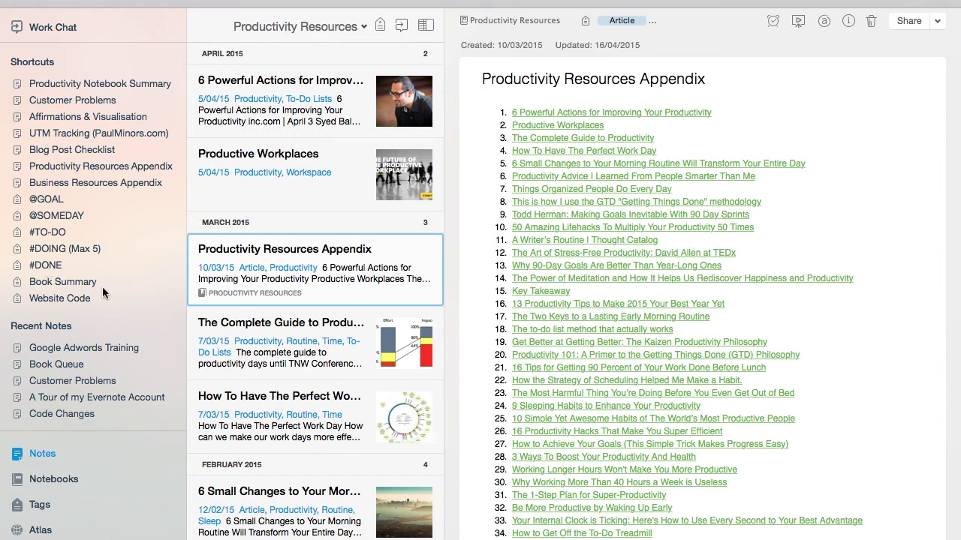
Show the notes tagged Book Summary and look through the list of book summaries
{"action": "left_click", "coordinate": [63, 282]}
{"action": "scroll", "coordinate": [313, 234], "scroll_direction": "down", "scroll_amount": 5}
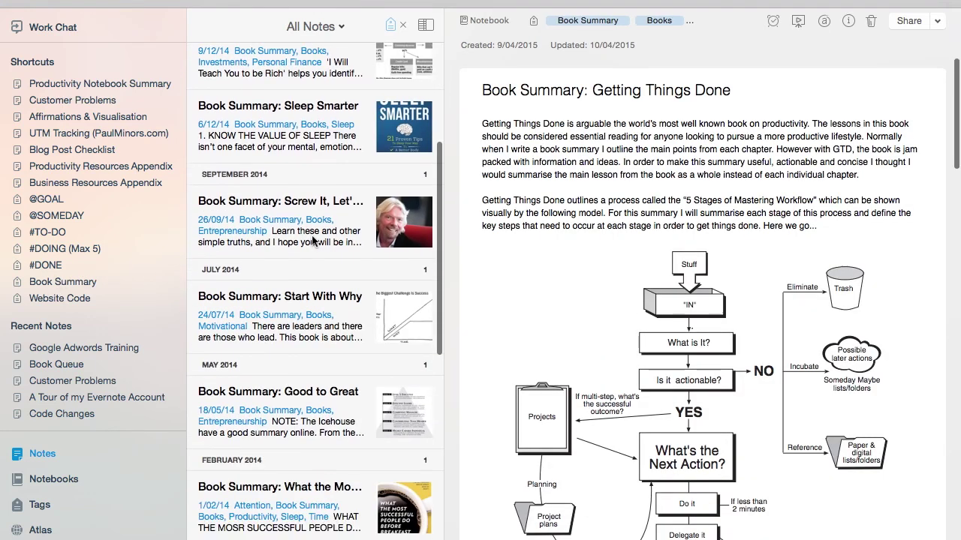
{"action": "scroll", "coordinate": [314, 240], "scroll_direction": "up", "scroll_amount": 5}
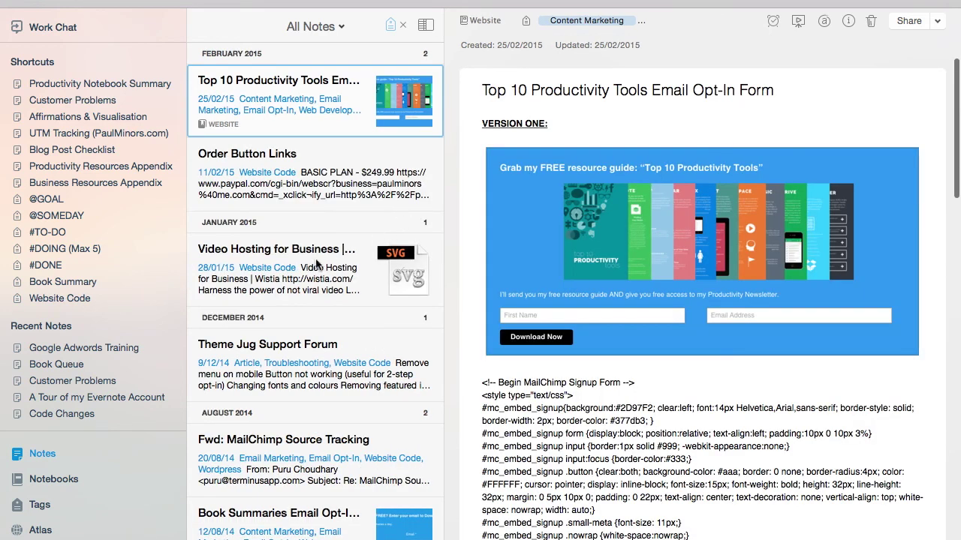
{"action": "scroll", "coordinate": [316, 263], "scroll_direction": "down", "scroll_amount": 5}
{"action": "scroll", "coordinate": [317, 262], "scroll_direction": "up", "scroll_amount": 3}
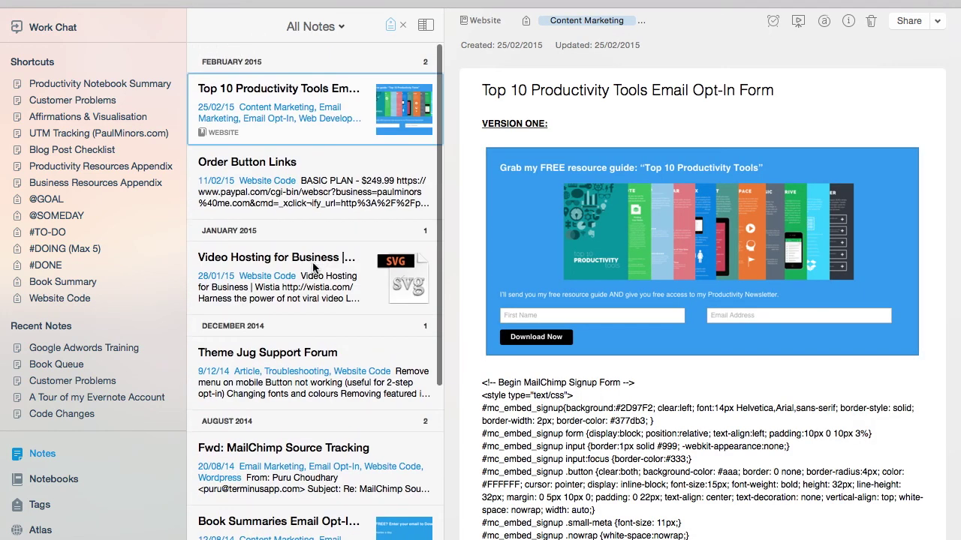
{"action": "left_click", "coordinate": [113, 217]}
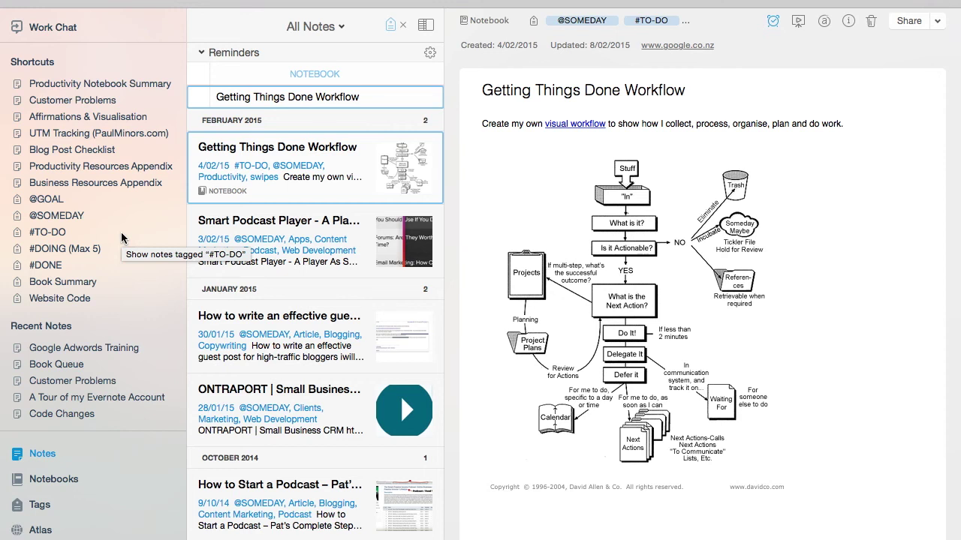